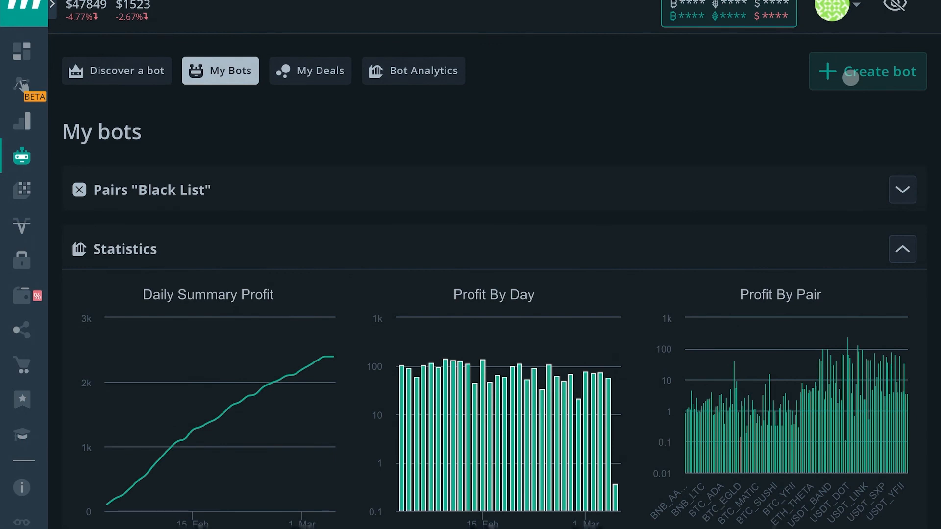
Start creating a new bot and look through its Advanced form from the pairs down to the advanced settings.
{"action": "left_click", "coordinate": [851, 77]}
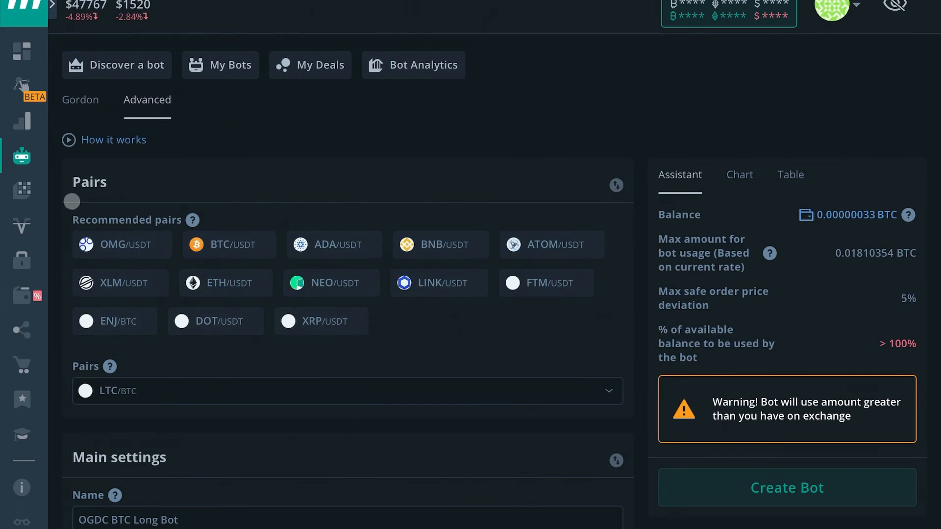
{"action": "scroll", "coordinate": [180, 151], "scroll_direction": "down", "scroll_amount": 1}
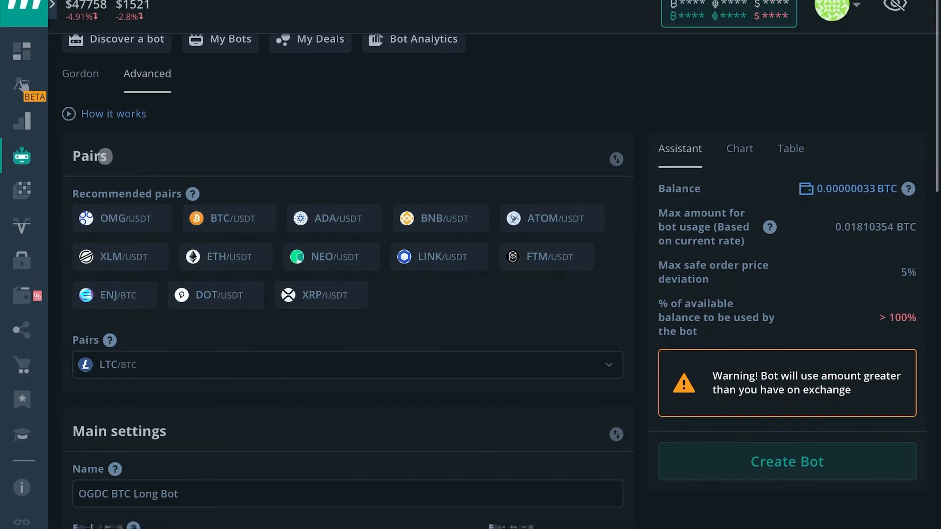
{"action": "scroll", "coordinate": [105, 156], "scroll_direction": "down", "scroll_amount": 2}
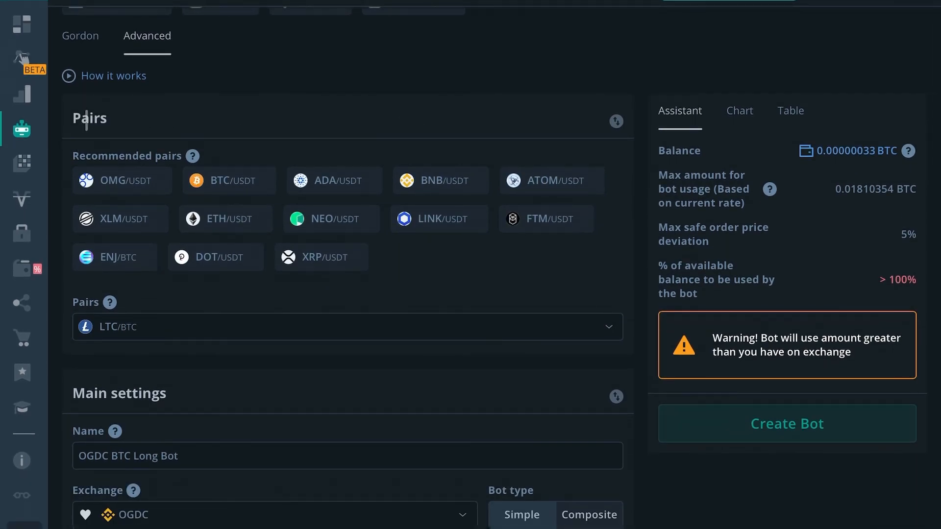
{"action": "scroll", "coordinate": [138, 393], "scroll_direction": "down", "scroll_amount": 8}
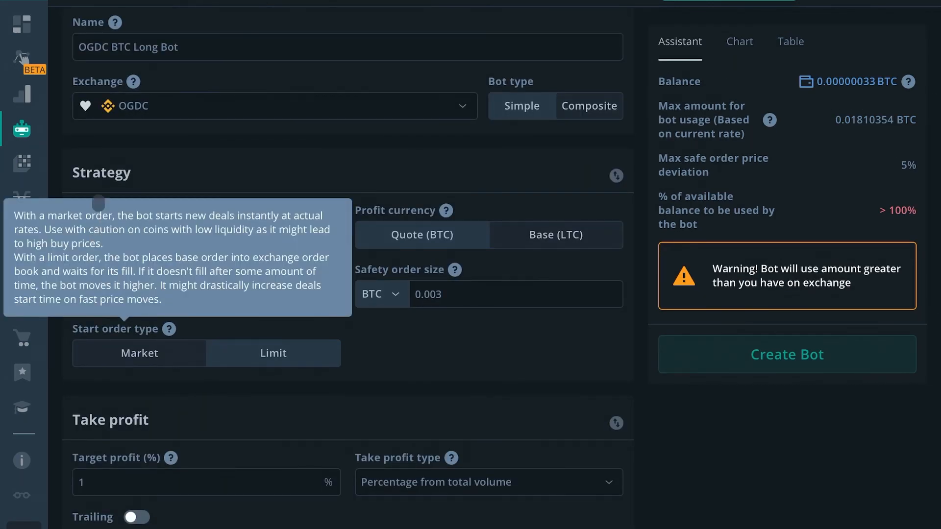
{"action": "scroll", "coordinate": [140, 267], "scroll_direction": "down", "scroll_amount": 4}
{"action": "scroll", "coordinate": [139, 268], "scroll_direction": "down", "scroll_amount": 10}
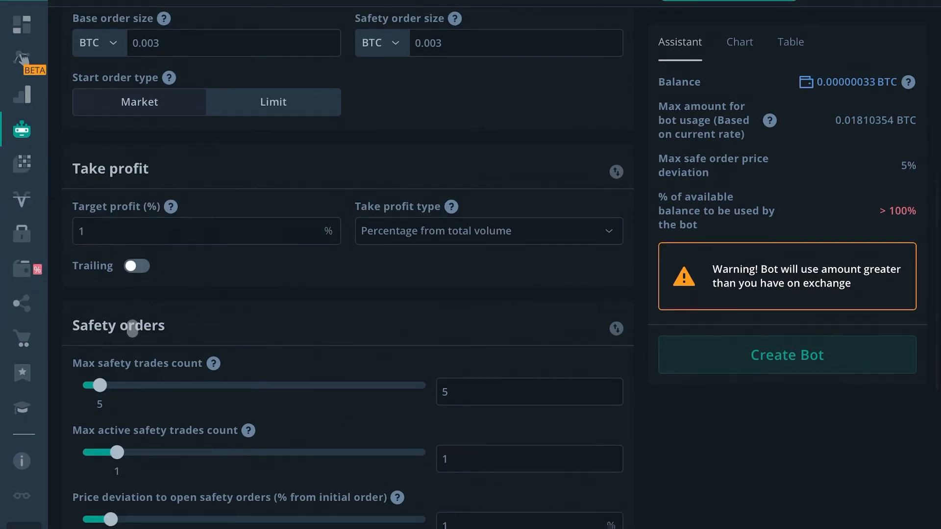
{"action": "scroll", "coordinate": [141, 325], "scroll_direction": "down", "scroll_amount": 8}
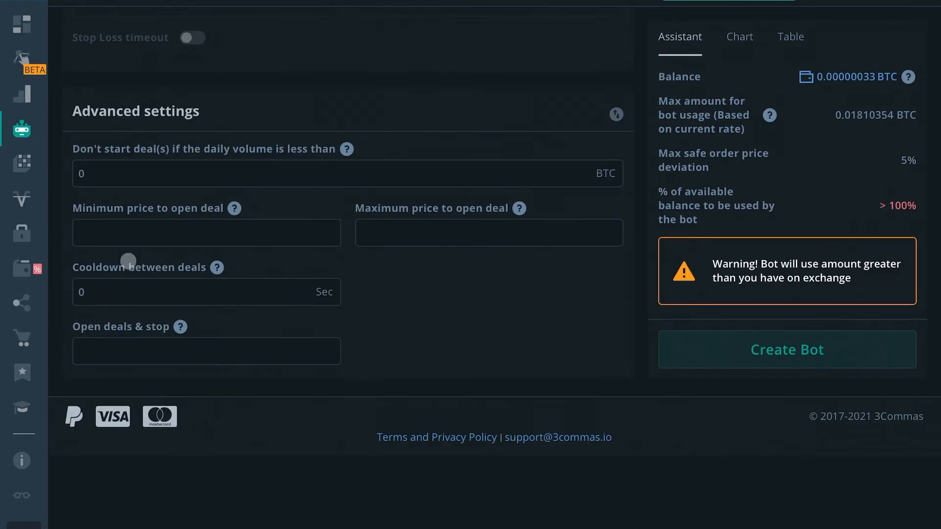
{"action": "scroll", "coordinate": [127, 264], "scroll_direction": "up", "scroll_amount": 3}
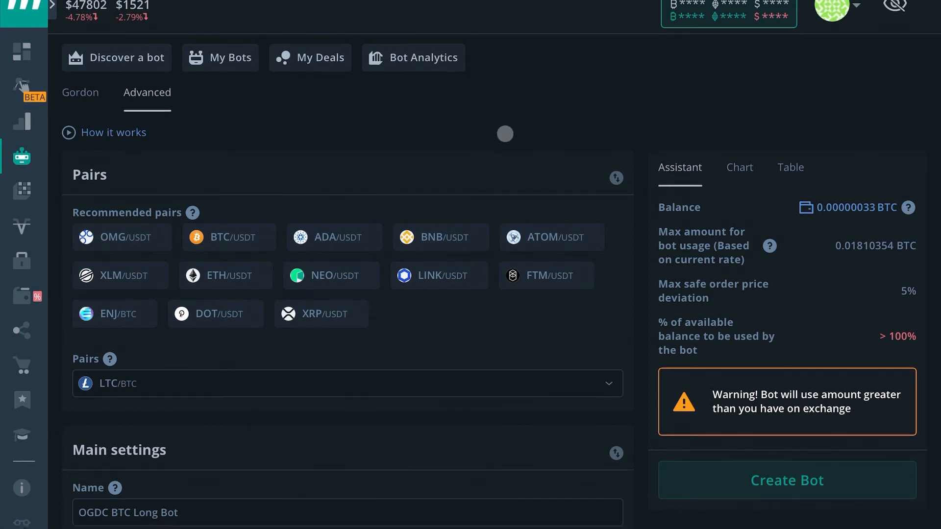
{"action": "scroll", "coordinate": [176, 203], "scroll_direction": "down", "scroll_amount": 1}
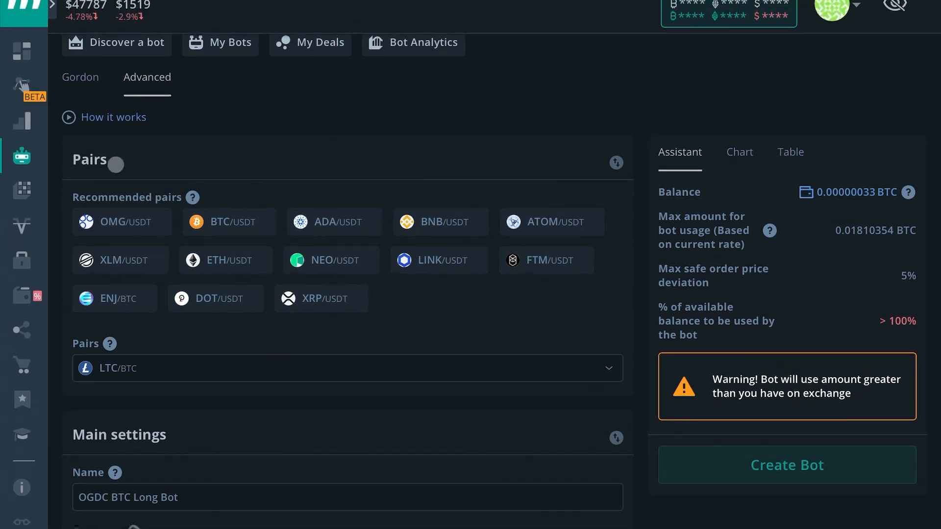
Look at the Gordon bot setup and return to the Advanced setup.
{"action": "left_click", "coordinate": [80, 77]}
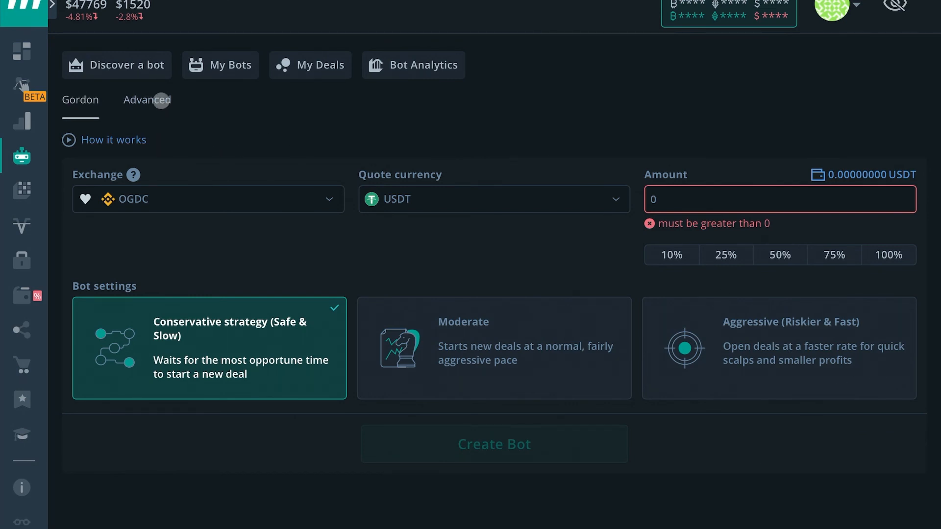
{"action": "left_click", "coordinate": [161, 101]}
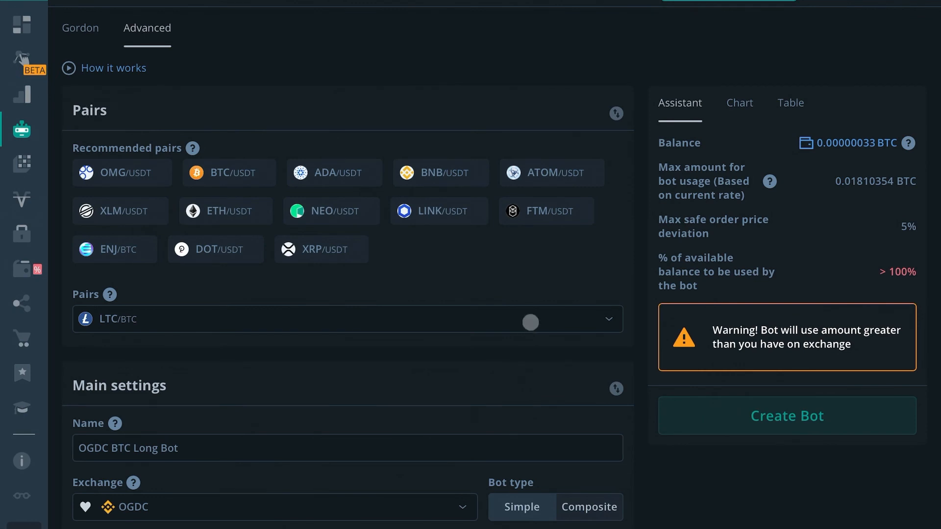
Search the trading pair list for "usdt" and for "blz", and close it without picking a pair.
{"action": "left_click", "coordinate": [133, 337]}
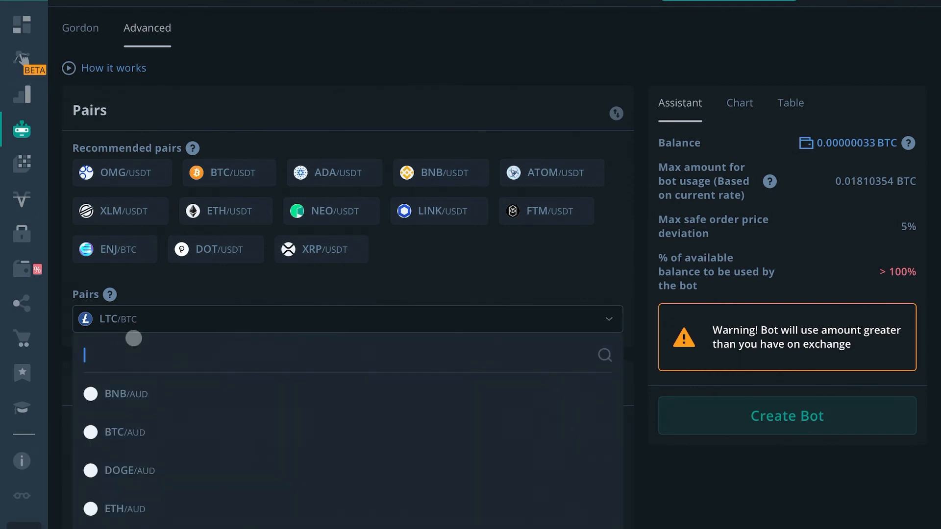
{"action": "type", "text": "u"}
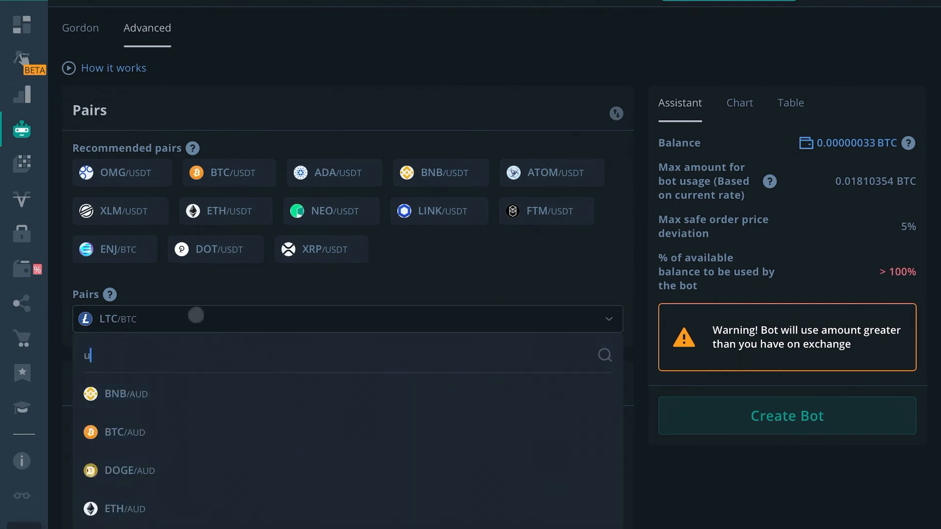
{"action": "type", "text": "sdt"}
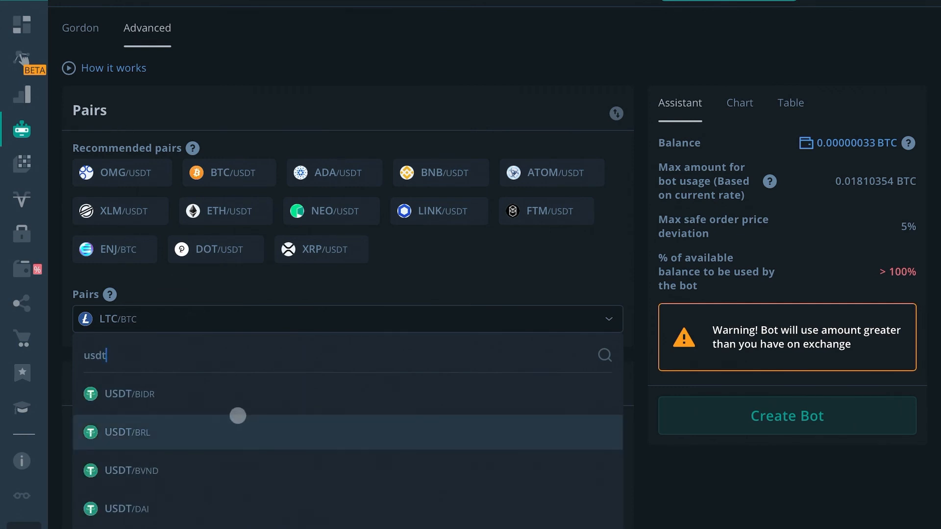
{"action": "key", "text": "BackSpace"}
{"action": "key", "text": "BackSpace"}
{"action": "key", "text": "BackSpace"}
{"action": "key", "text": "BackSpace"}
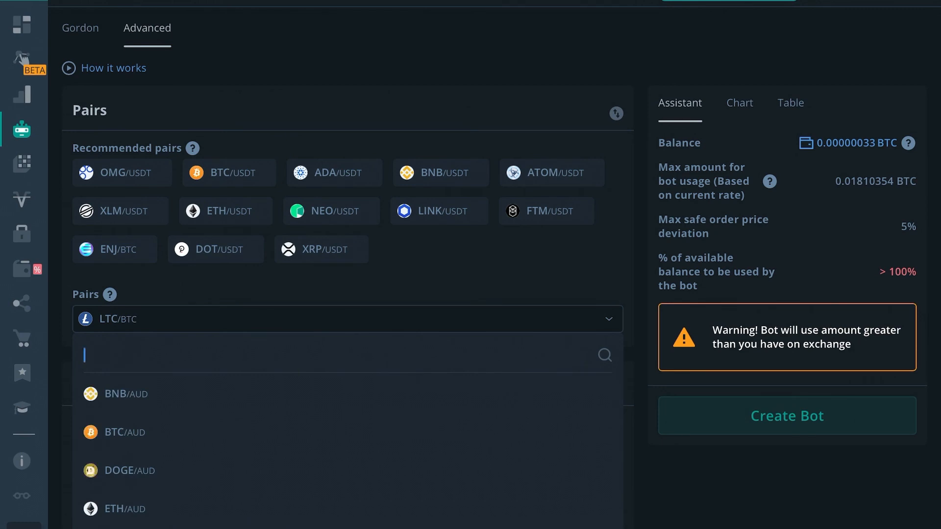
{"action": "type", "text": "blz"}
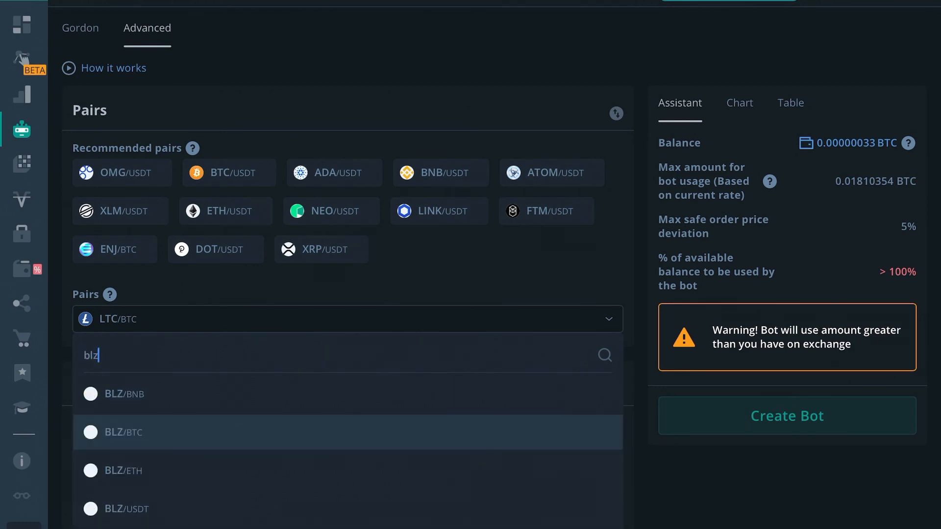
{"action": "key", "text": "BackSpace"}
{"action": "key", "text": "BackSpace"}
{"action": "key", "text": "BackSpace"}
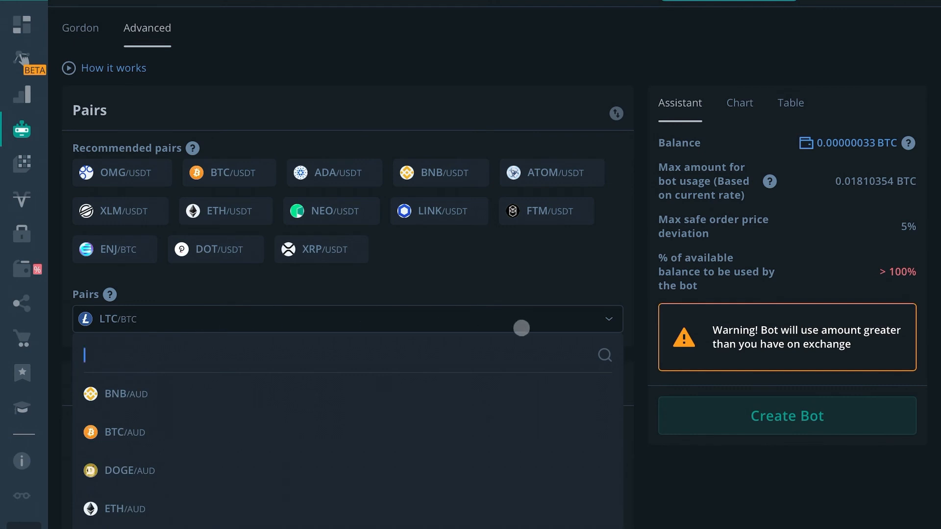
{"action": "left_click", "coordinate": [626, 322]}
Replace the bot's name in the main settings with "Name your bot".
{"action": "scroll", "coordinate": [385, 366], "scroll_direction": "down", "scroll_amount": 2}
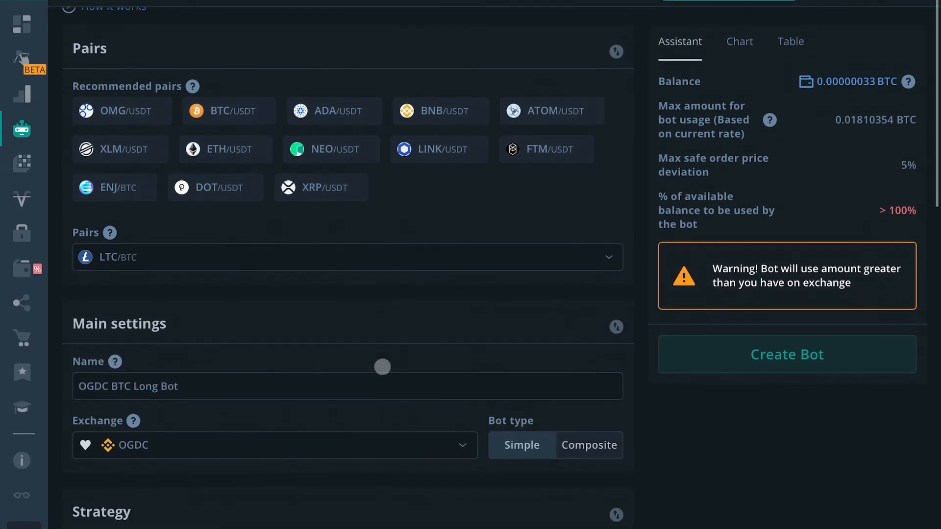
{"action": "scroll", "coordinate": [394, 238], "scroll_direction": "down", "scroll_amount": 2}
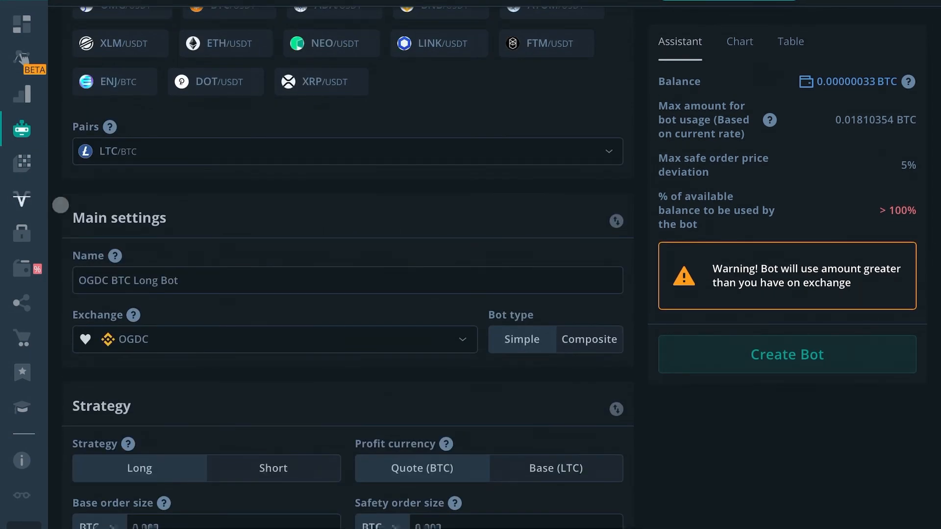
{"action": "left_click_drag", "start_coordinate": [66, 217], "coordinate": [169, 216]}
{"action": "scroll", "coordinate": [221, 227], "scroll_direction": "down", "scroll_amount": 3}
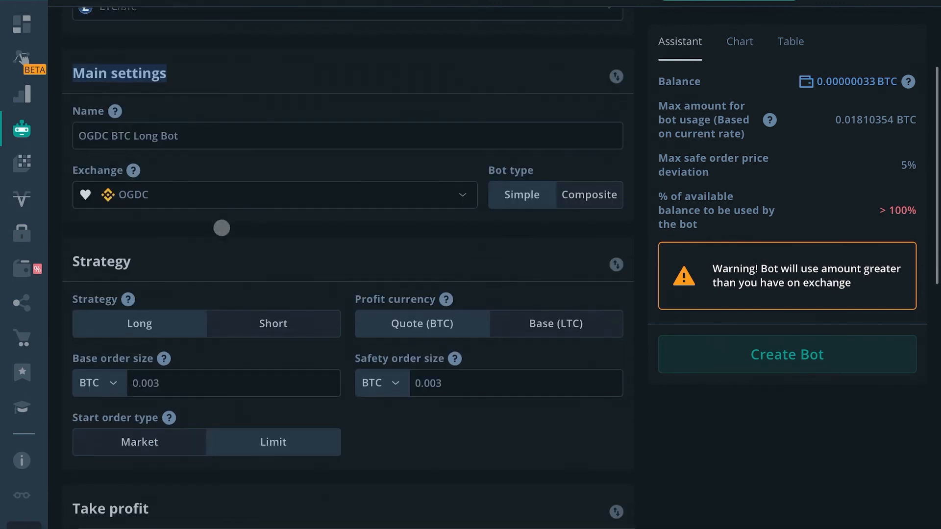
{"action": "left_click", "coordinate": [205, 134]}
{"action": "left_click_drag", "start_coordinate": [205, 134], "coordinate": [48, 136]}
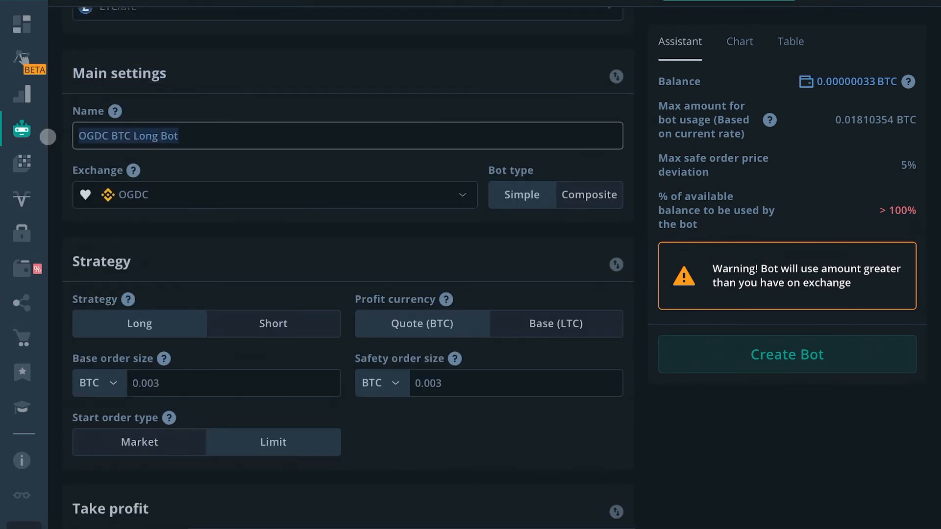
{"action": "key", "text": "BackSpace"}
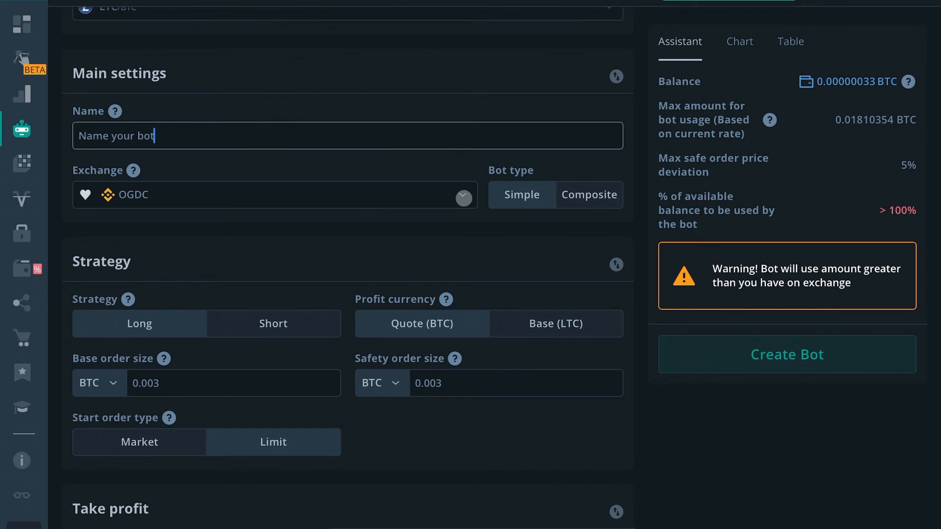
Look at the exchange choices for the bot and try the Composite bot type.
{"action": "left_click", "coordinate": [462, 195]}
{"action": "left_click", "coordinate": [169, 306]}
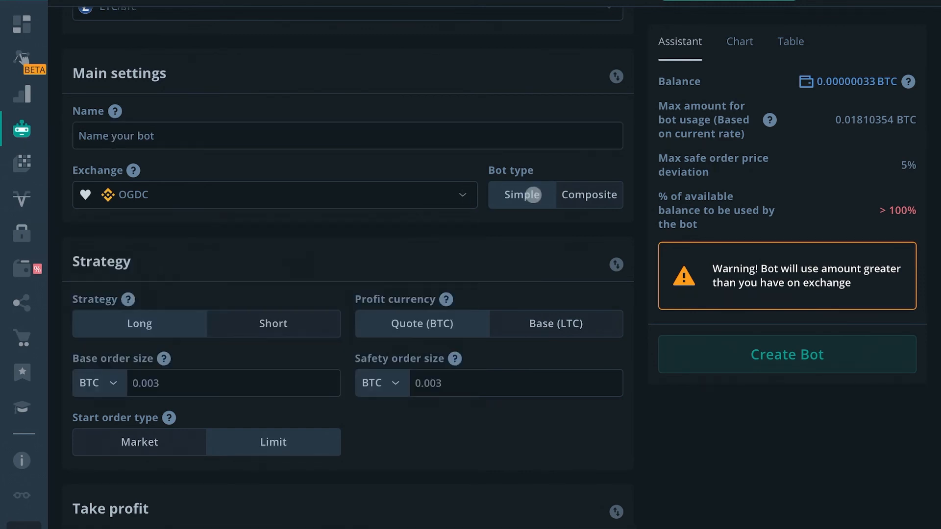
{"action": "left_click", "coordinate": [586, 195]}
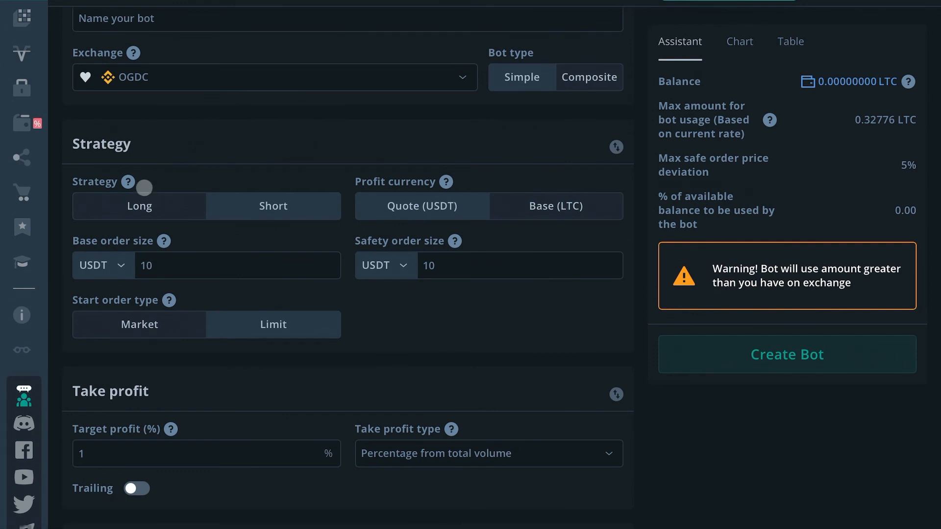
Switch the bot's strategy to Long and back to Short.
{"action": "left_click", "coordinate": [122, 207]}
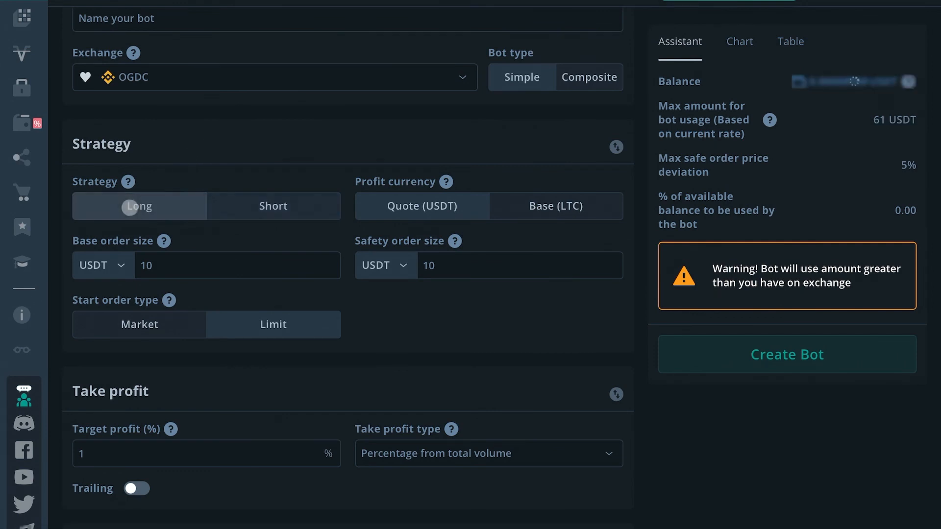
{"action": "left_click", "coordinate": [295, 203]}
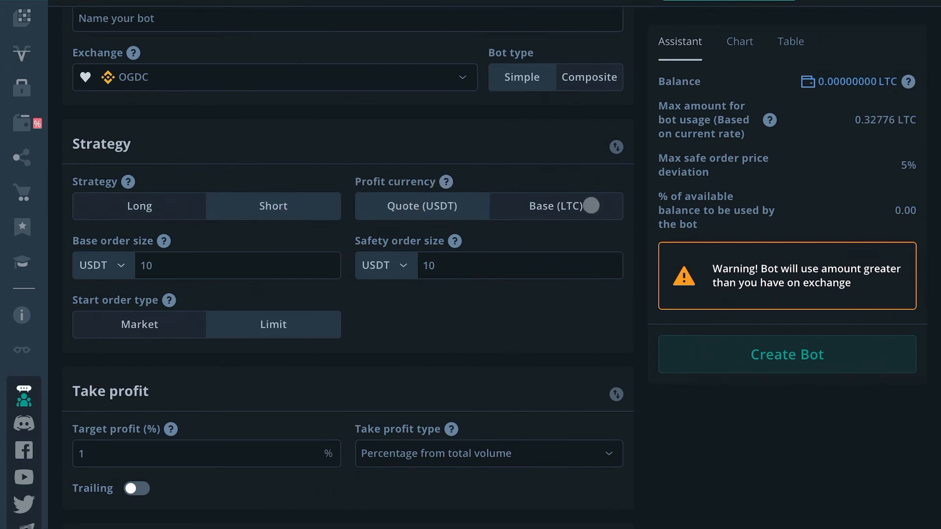
{"action": "scroll", "coordinate": [598, 212], "scroll_direction": "down", "scroll_amount": 1}
{"action": "scroll", "coordinate": [598, 212], "scroll_direction": "up", "scroll_amount": 1}
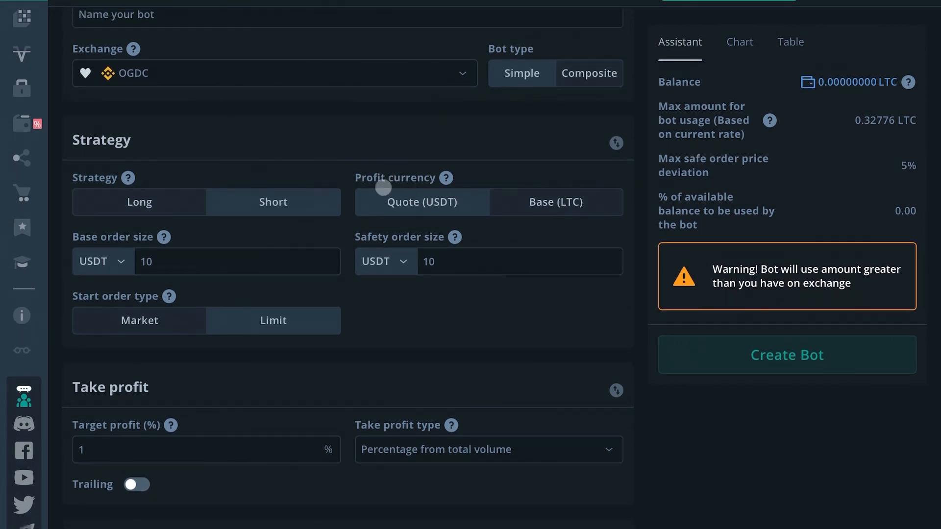
View the currency options for the base order size and the table of used amounts for each step.
{"action": "left_click", "coordinate": [120, 262]}
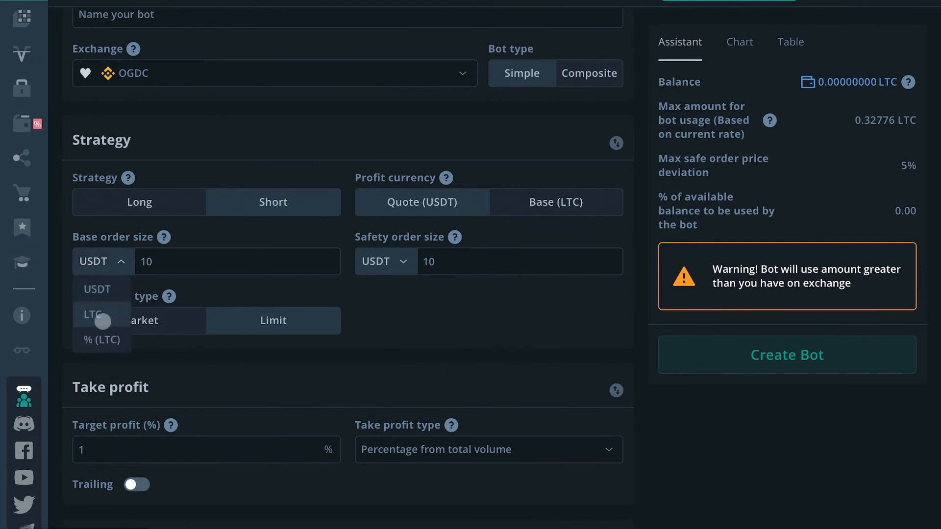
{"action": "left_click", "coordinate": [109, 267]}
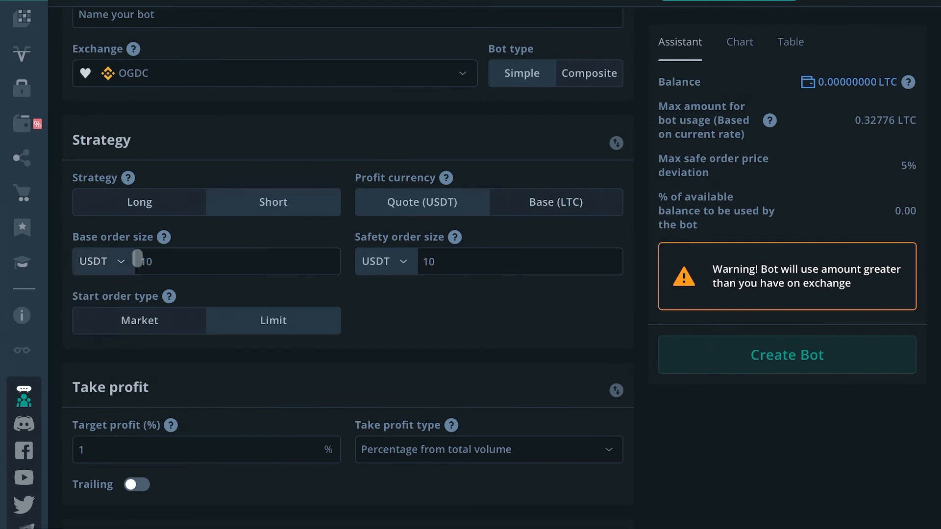
{"action": "mouse_move", "coordinate": [156, 243]}
{"action": "mouse_move", "coordinate": [361, 239]}
{"action": "left_click", "coordinate": [778, 42]}
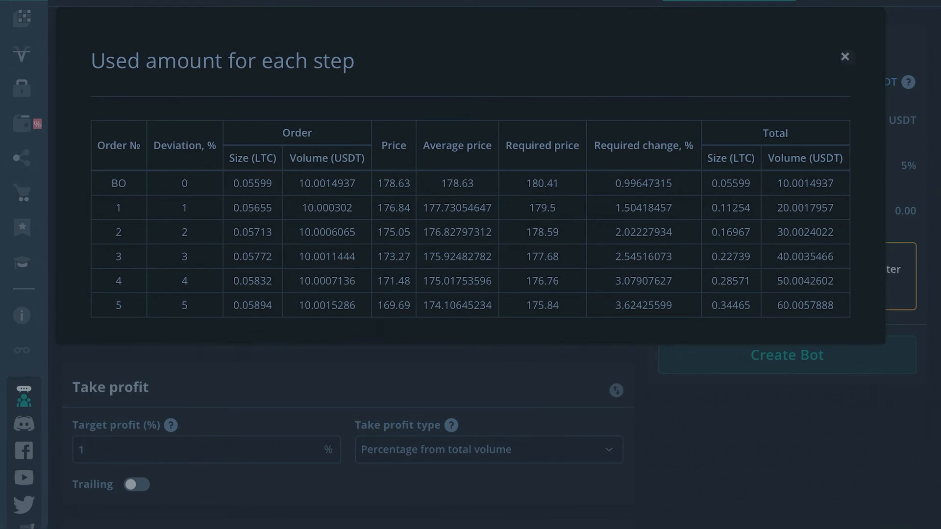
{"action": "left_click", "coordinate": [846, 57]}
Switch the start order type to Market and back to Limit.
{"action": "scroll", "coordinate": [112, 395], "scroll_direction": "down", "scroll_amount": 3}
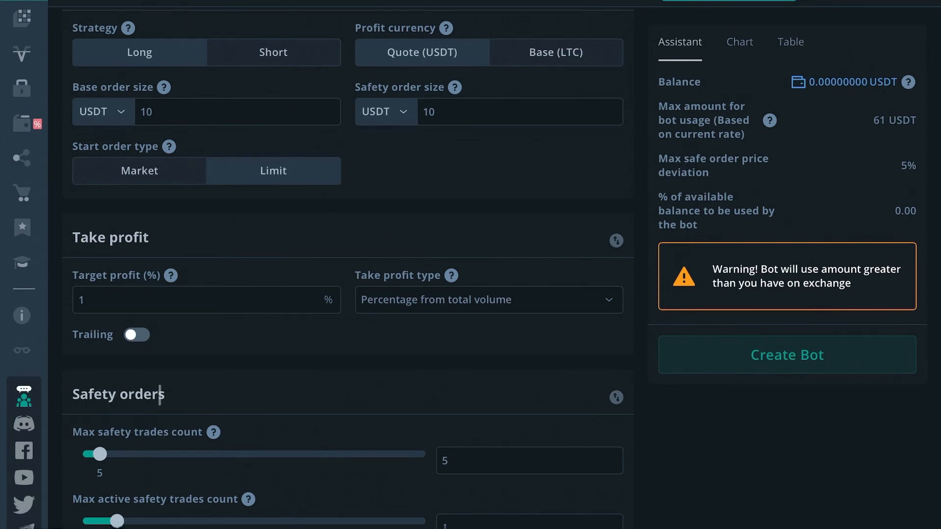
{"action": "scroll", "coordinate": [489, 137], "scroll_direction": "up", "scroll_amount": 1}
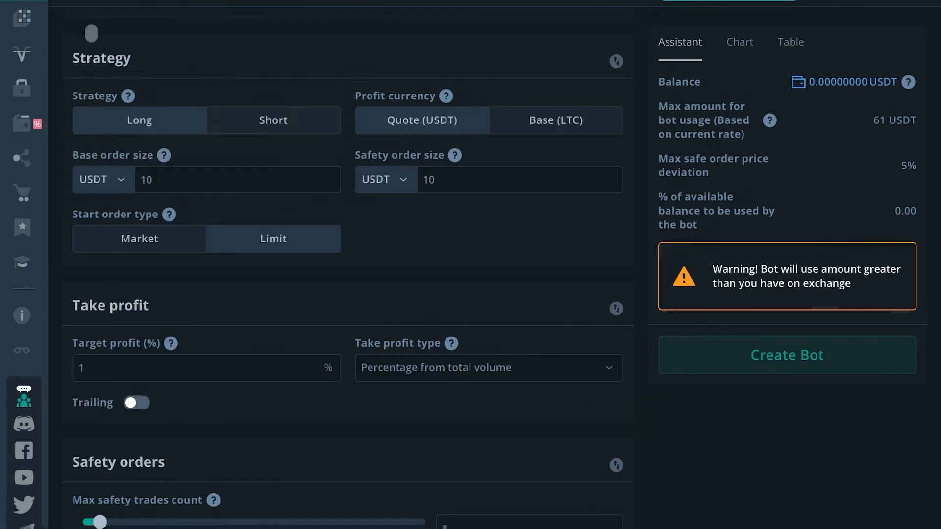
{"action": "mouse_move", "coordinate": [108, 242]}
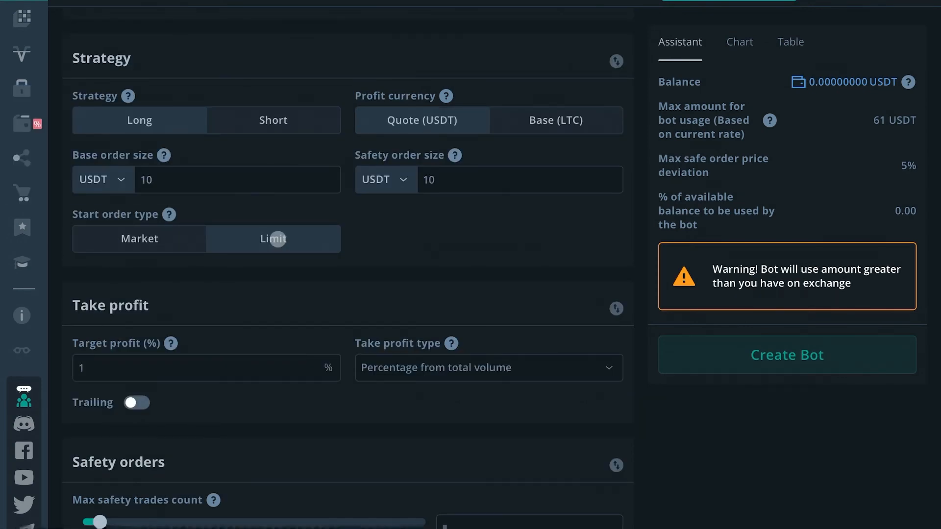
{"action": "left_click", "coordinate": [198, 236]}
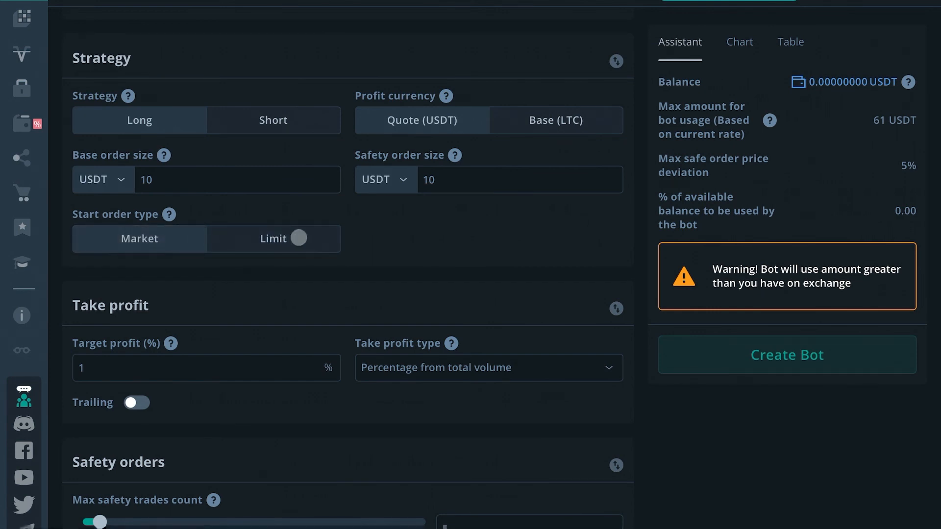
{"action": "left_click", "coordinate": [298, 238]}
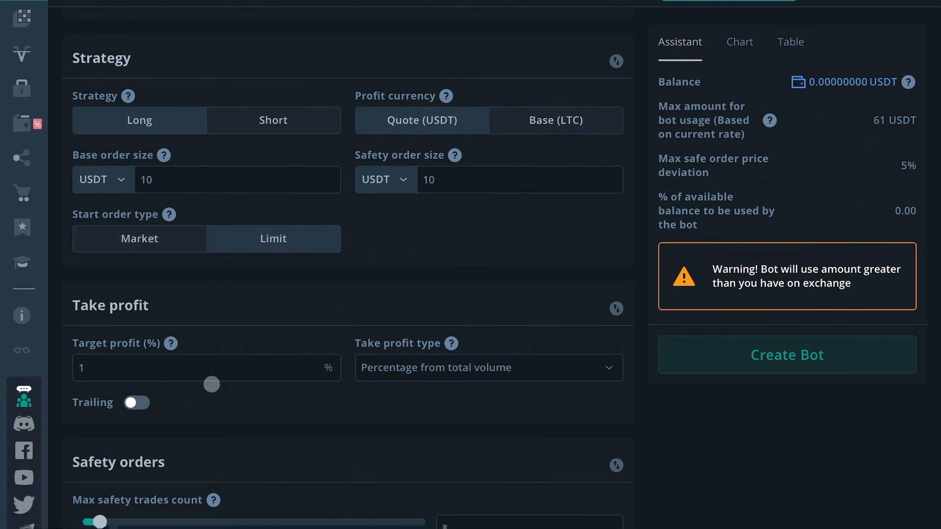
{"action": "scroll", "coordinate": [207, 385], "scroll_direction": "down", "scroll_amount": 3}
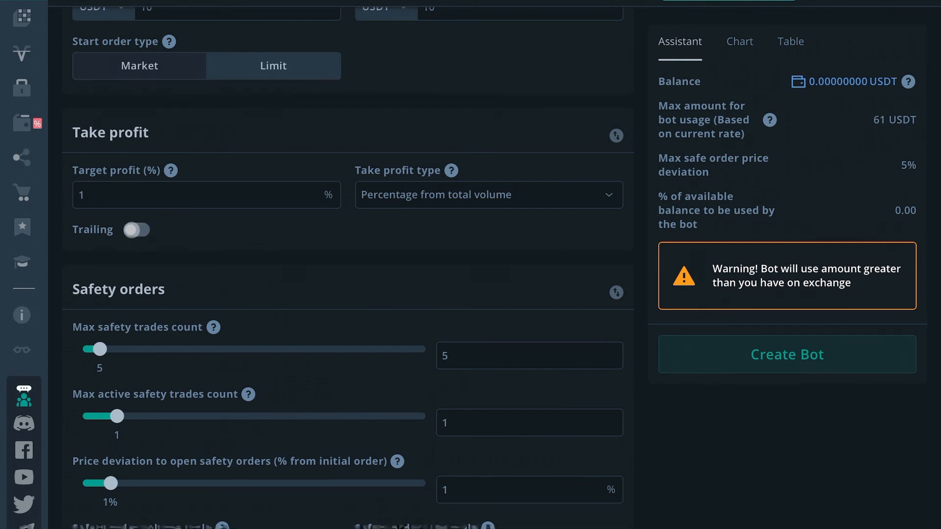
Set the max safety trades count in the Safety orders section to 10, and change it to 15.
{"action": "scroll", "coordinate": [98, 315], "scroll_direction": "down", "scroll_amount": 1}
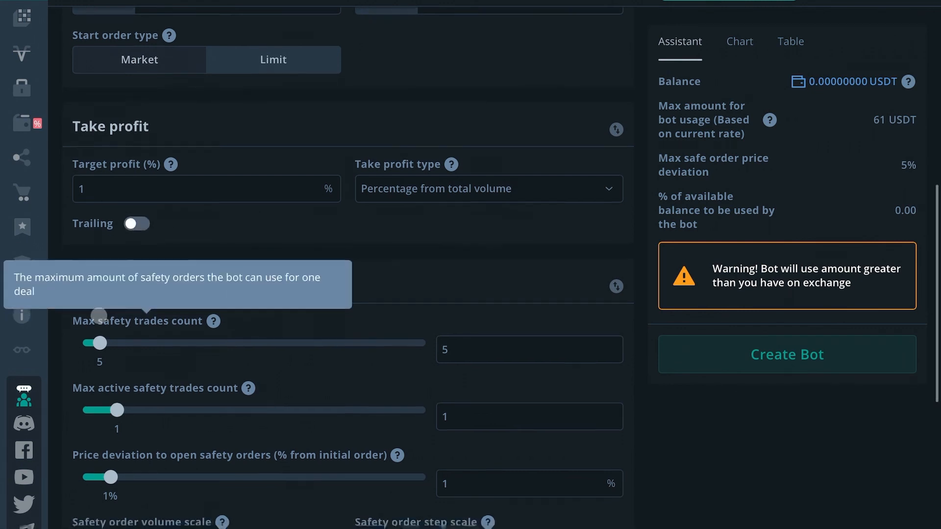
{"action": "scroll", "coordinate": [98, 316], "scroll_direction": "down", "scroll_amount": 2}
{"action": "scroll", "coordinate": [165, 135], "scroll_direction": "down", "scroll_amount": 2}
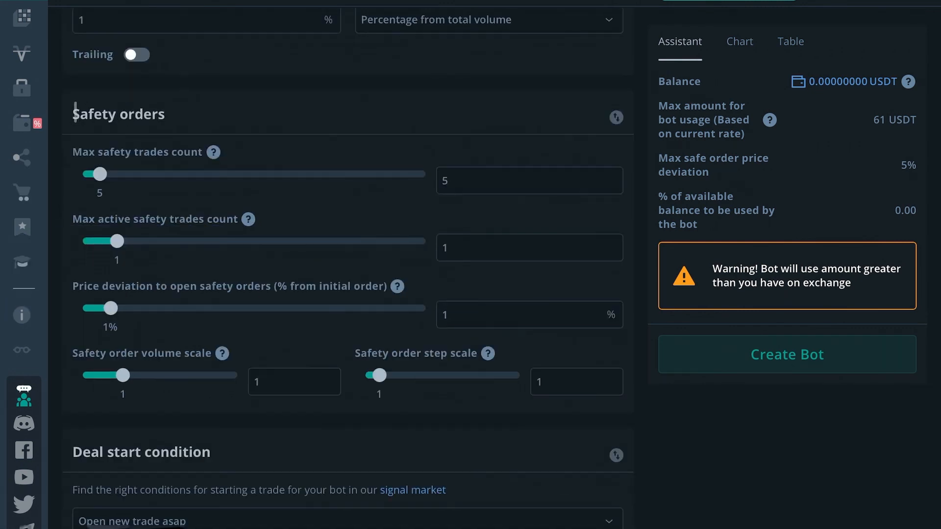
{"action": "left_click_drag", "start_coordinate": [75, 111], "coordinate": [174, 115]}
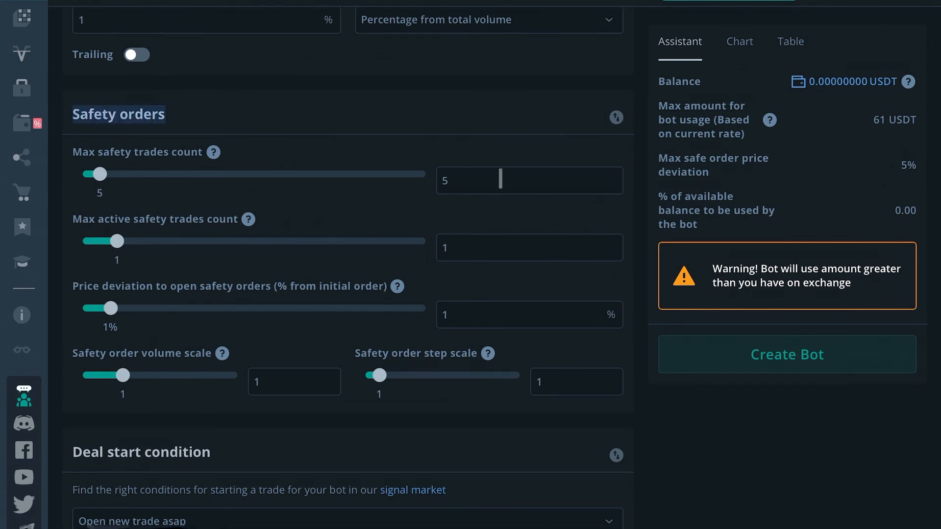
{"action": "left_click", "coordinate": [472, 182]}
{"action": "key", "text": "BackSpace"}
{"action": "type", "text": "10"}
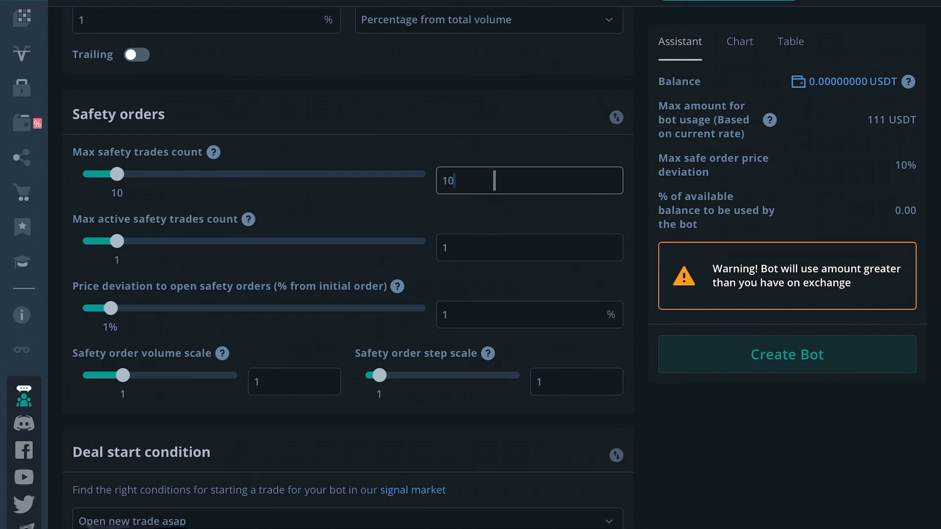
{"action": "key", "text": "BackSpace"}
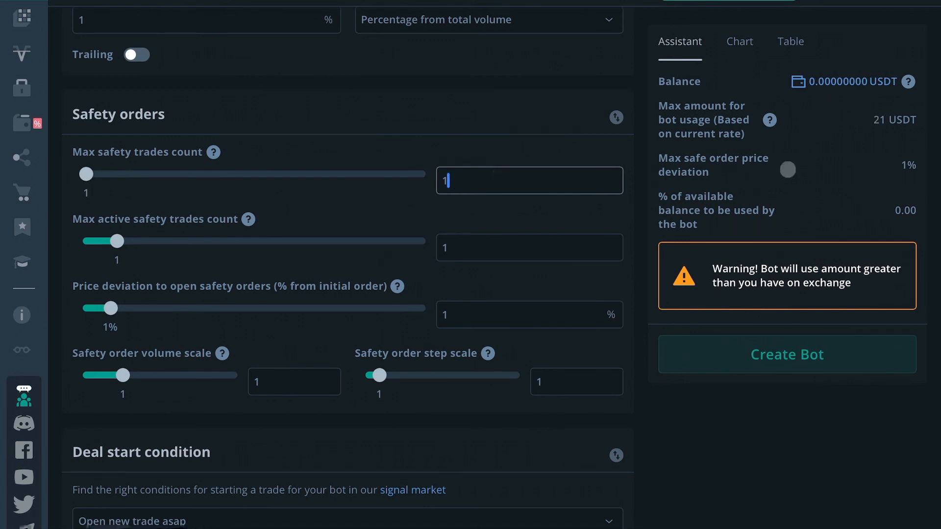
{"action": "type", "text": "0"}
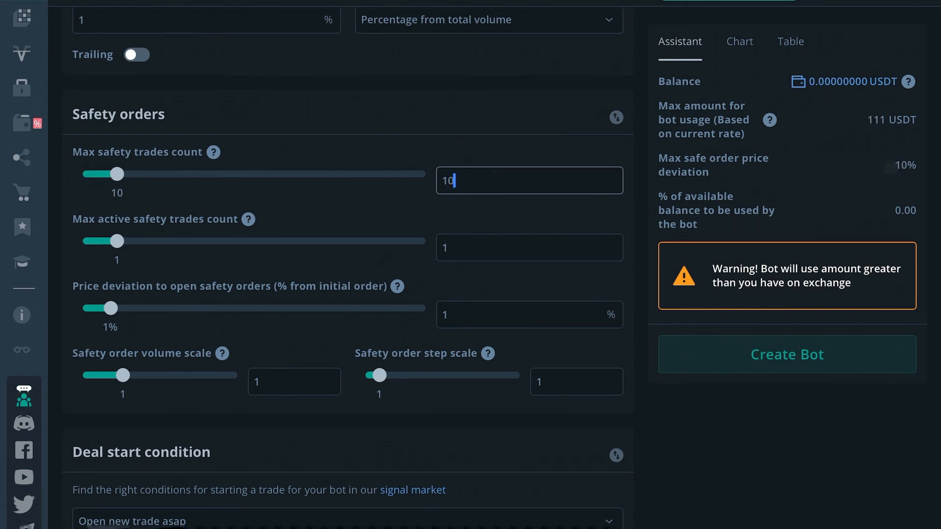
{"action": "key", "text": "BackSpace"}
{"action": "type", "text": "5"}
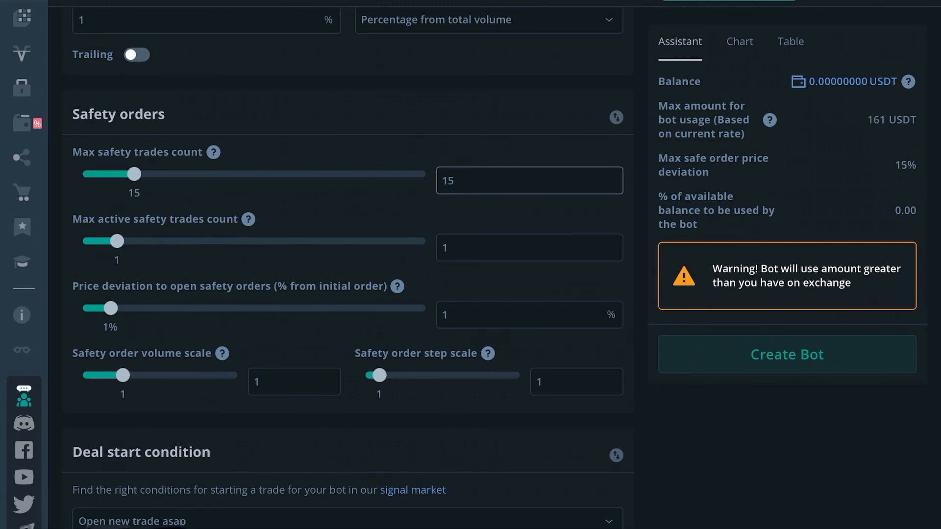
Set the max active safety trades count to 5.
{"action": "left_click", "coordinate": [509, 256]}
{"action": "key", "text": "BackSpace"}
{"action": "type", "text": "5"}
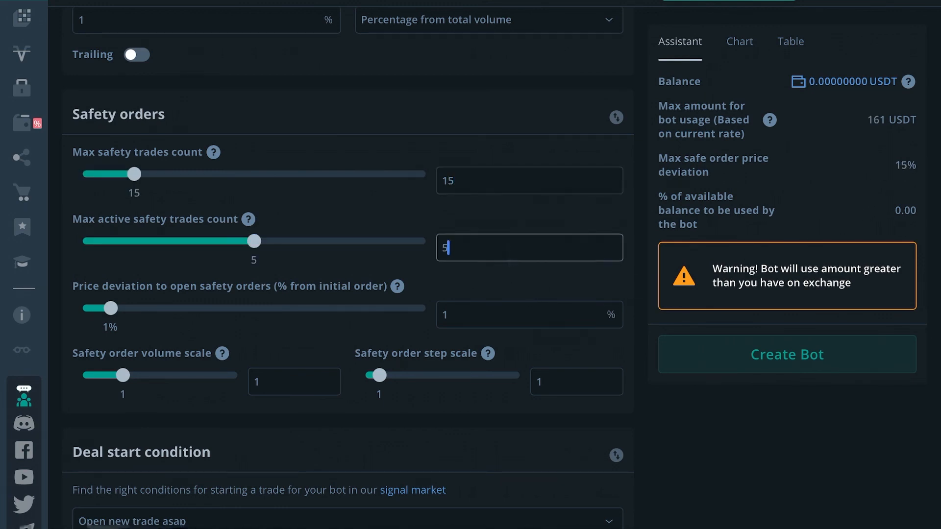
Set the price deviation to open safety orders to 1.5%, and change it to 2%.
{"action": "left_click", "coordinate": [462, 317]}
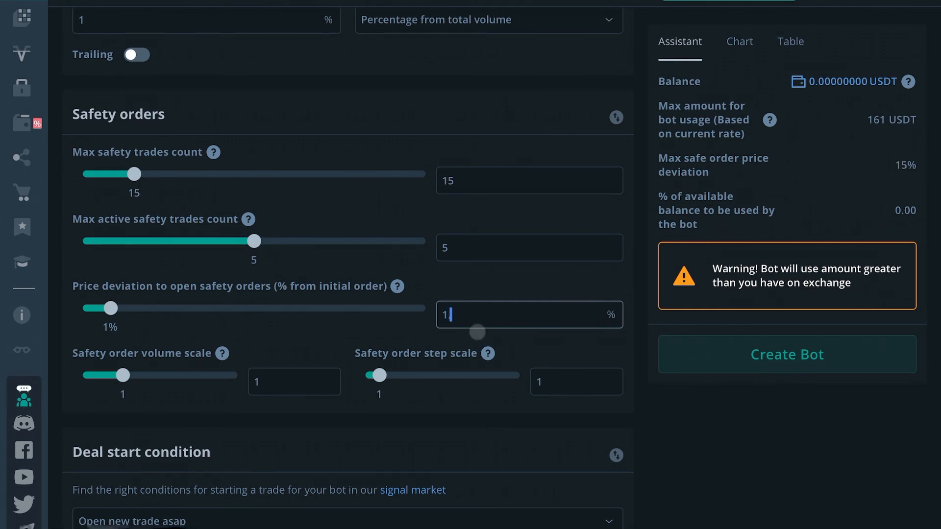
{"action": "type", "text": ".5"}
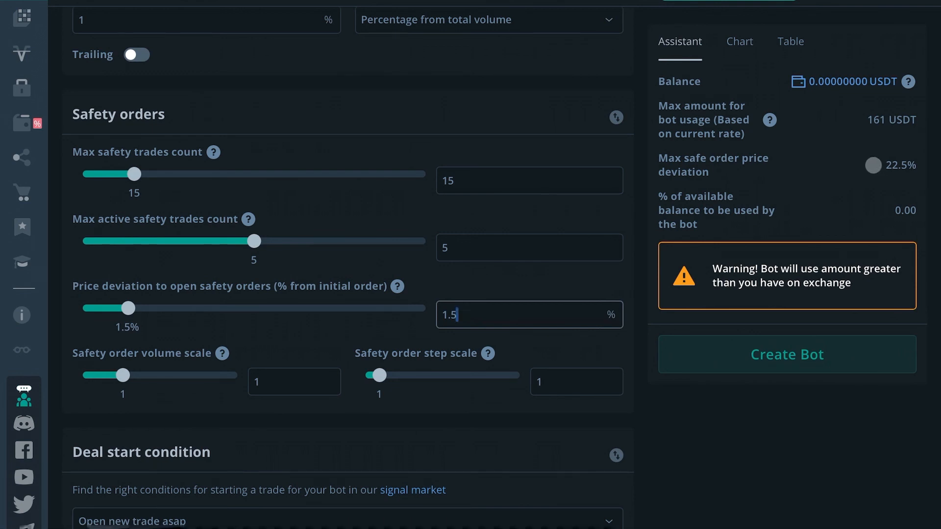
{"action": "key", "text": "BackSpace"}
{"action": "key", "text": "BackSpace"}
{"action": "key", "text": "BackSpace"}
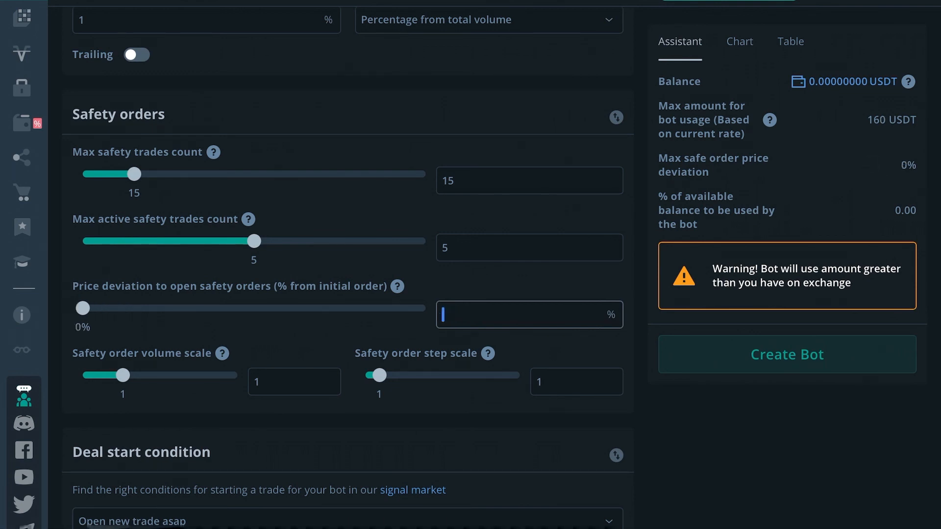
{"action": "type", "text": "2"}
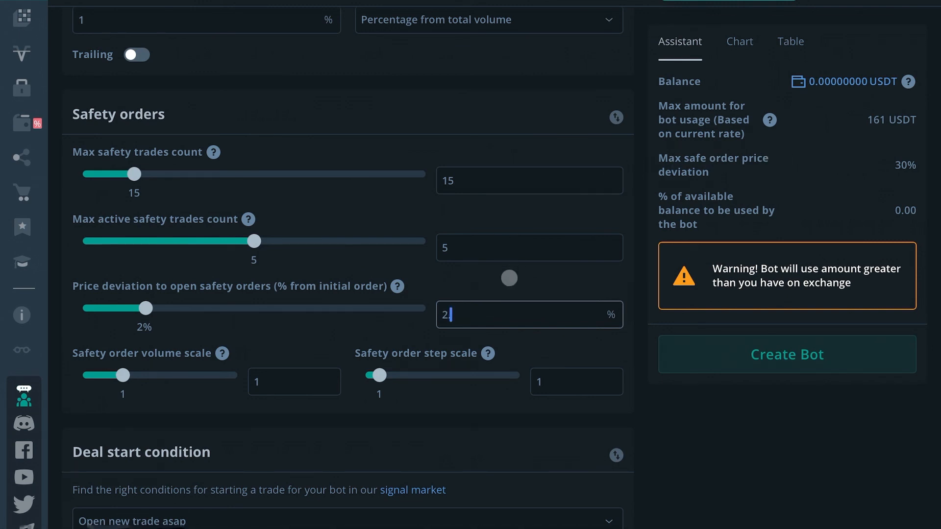
{"action": "mouse_move", "coordinate": [80, 149]}
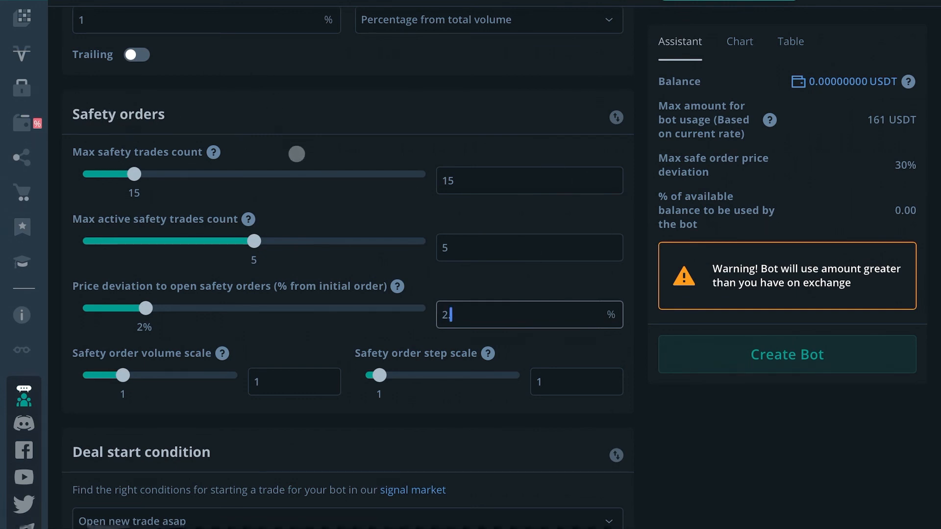
{"action": "scroll", "coordinate": [313, 206], "scroll_direction": "down", "scroll_amount": 2}
{"action": "left_click", "coordinate": [337, 279]}
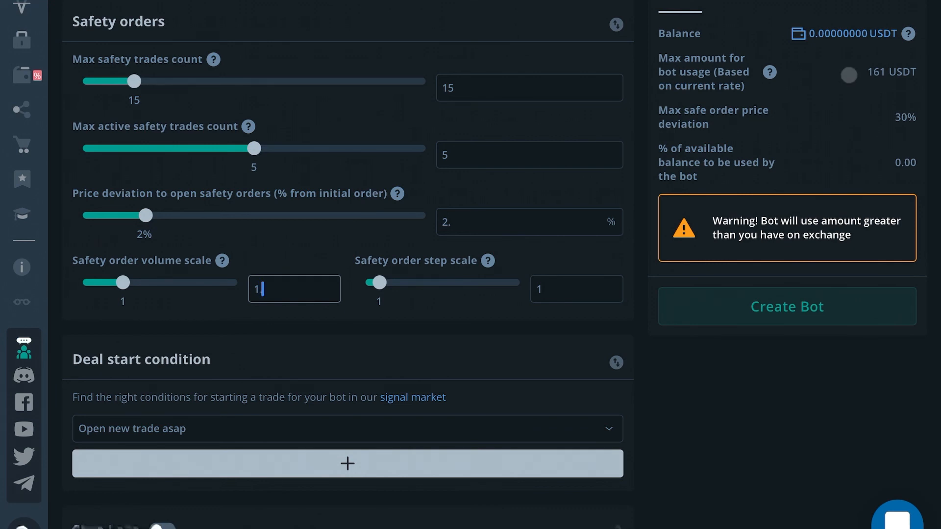
{"action": "type", "text": "1"}
{"action": "key", "text": "BackSpace"}
{"action": "key", "text": "BackSpace"}
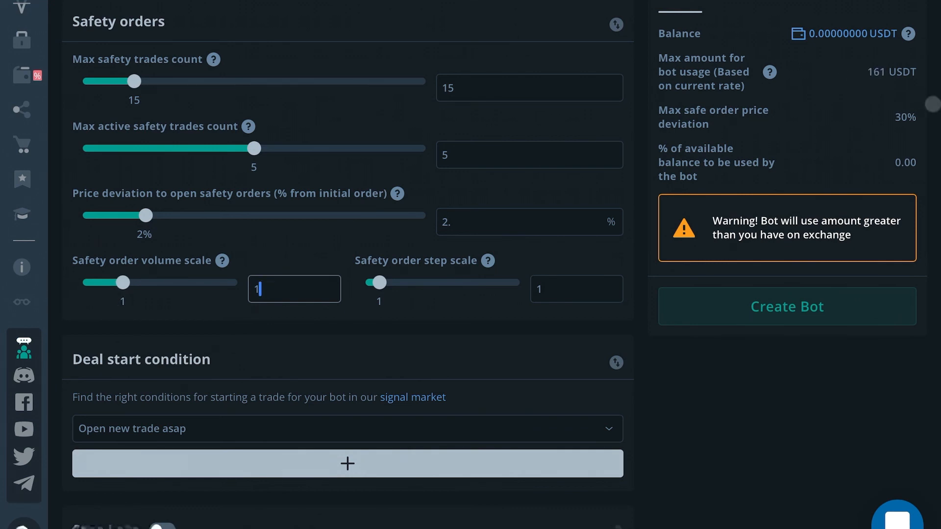
Set the safety order step scale to 1.15.
{"action": "left_click", "coordinate": [569, 289]}
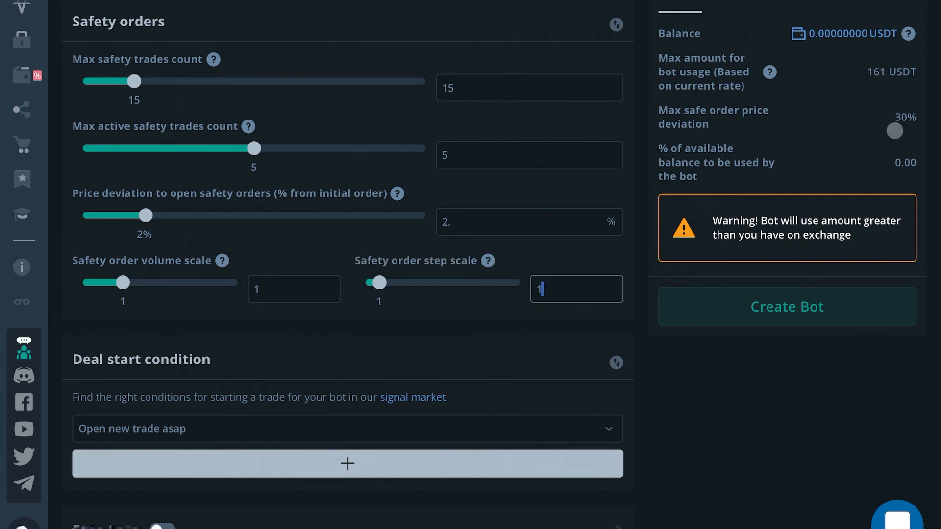
{"action": "left_click", "coordinate": [466, 236]}
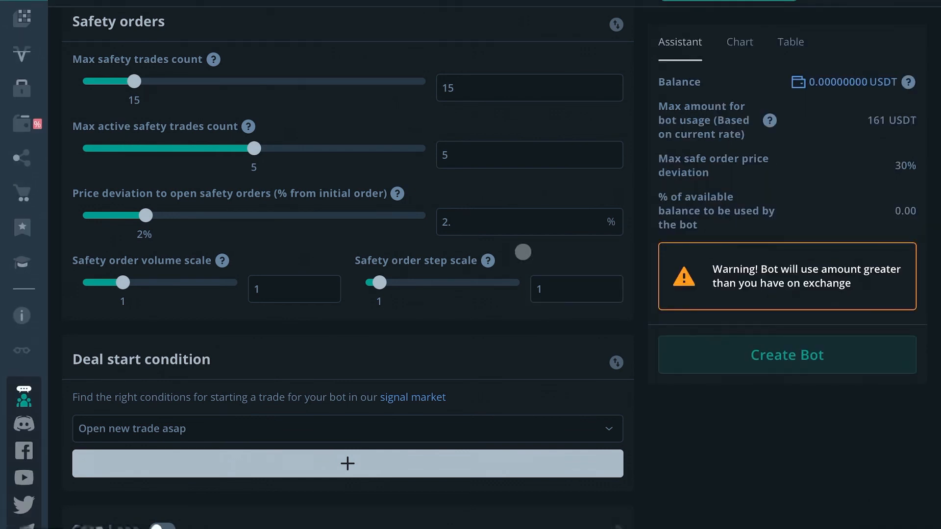
{"action": "left_click", "coordinate": [491, 221]}
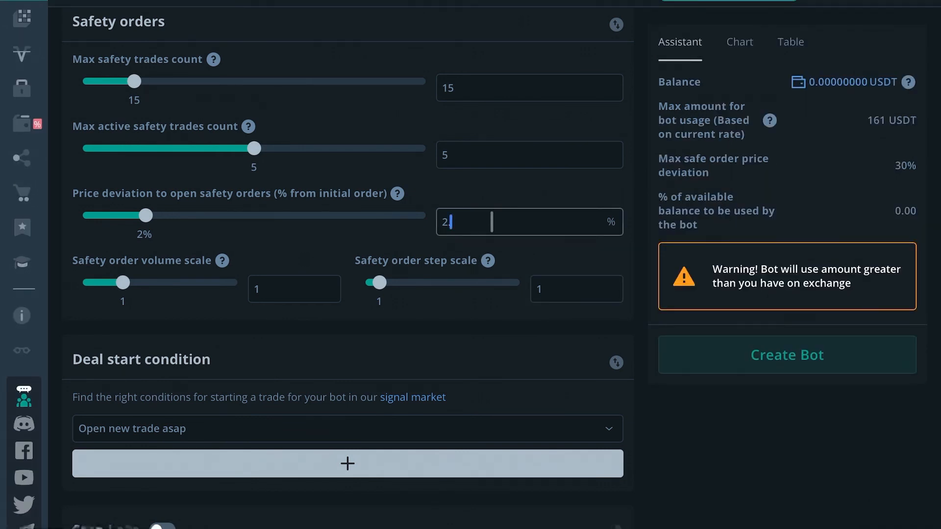
{"action": "left_click", "coordinate": [564, 289]}
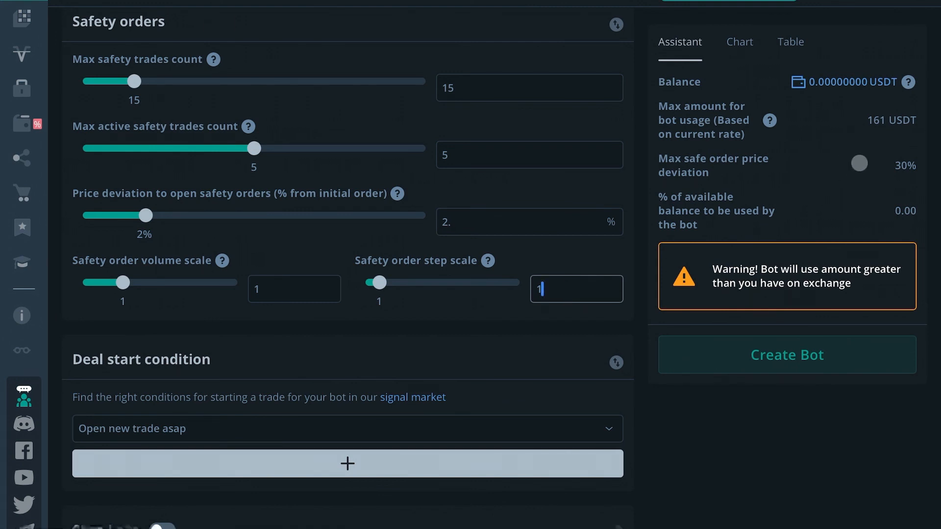
{"action": "type", "text": ".1"}
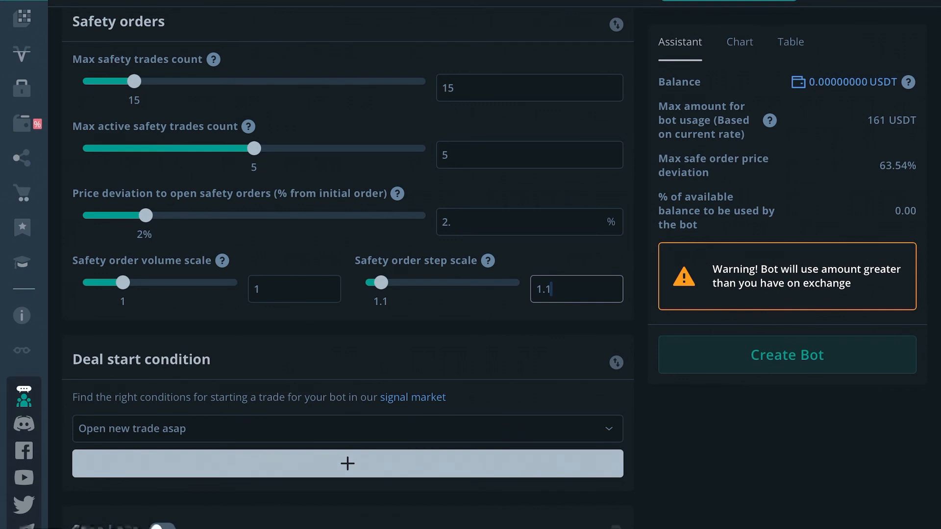
{"action": "type", "text": "5"}
Set the price deviation to open safety orders to 1%.
{"action": "left_click", "coordinate": [487, 222]}
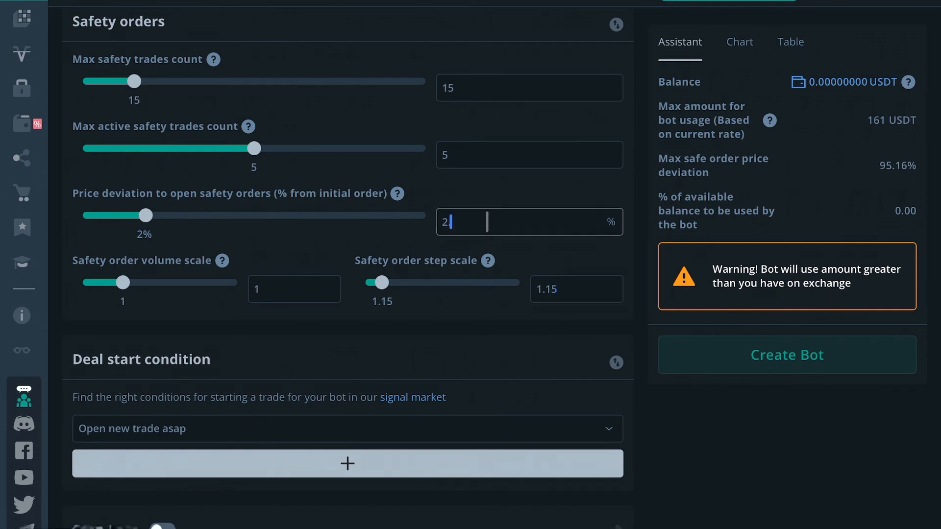
{"action": "key", "text": "BackSpace"}
{"action": "key", "text": "BackSpace"}
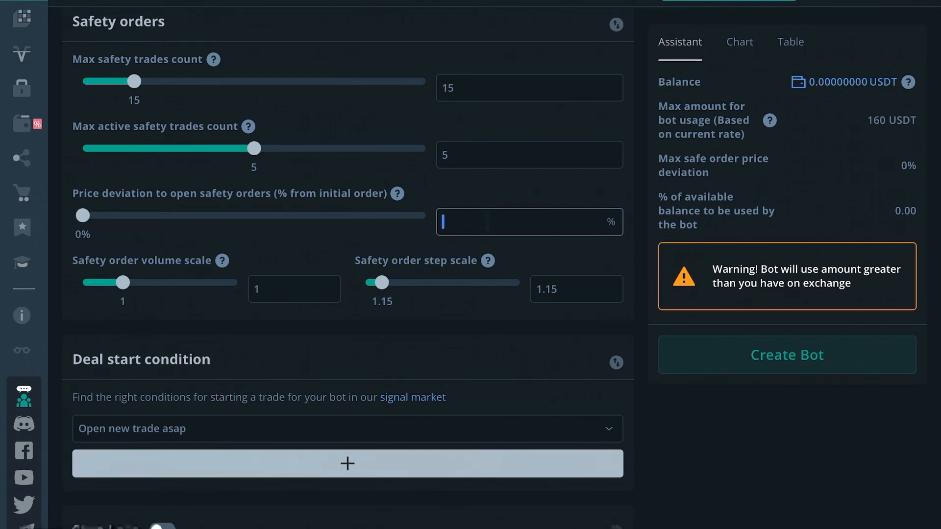
{"action": "type", "text": "1"}
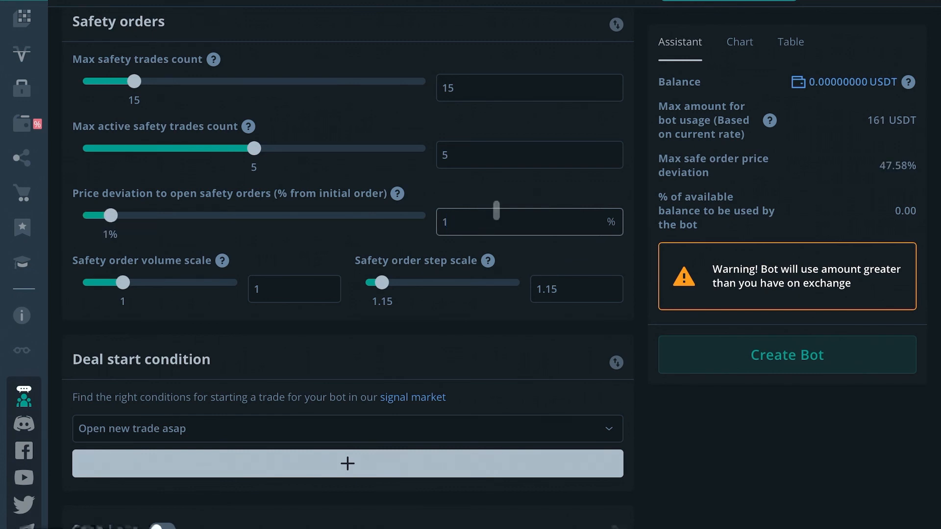
Set the max safety trades count to 12.
{"action": "left_click", "coordinate": [495, 88]}
{"action": "key", "text": "BackSpace"}
{"action": "type", "text": "2"}
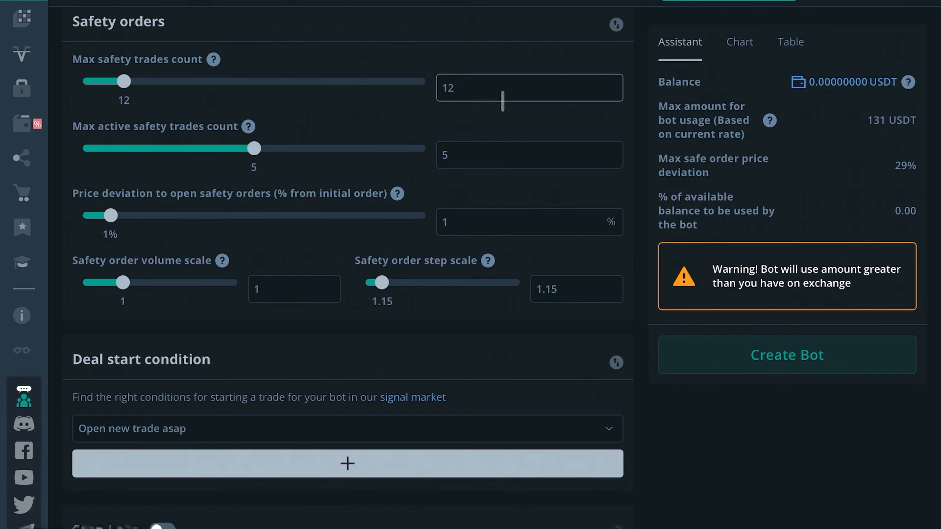
Enable Stop Loss and switch its action to Close deal & stop bot and back to Close deal.
{"action": "scroll", "coordinate": [576, 206], "scroll_direction": "down", "scroll_amount": 1}
{"action": "scroll", "coordinate": [576, 206], "scroll_direction": "down", "scroll_amount": 2}
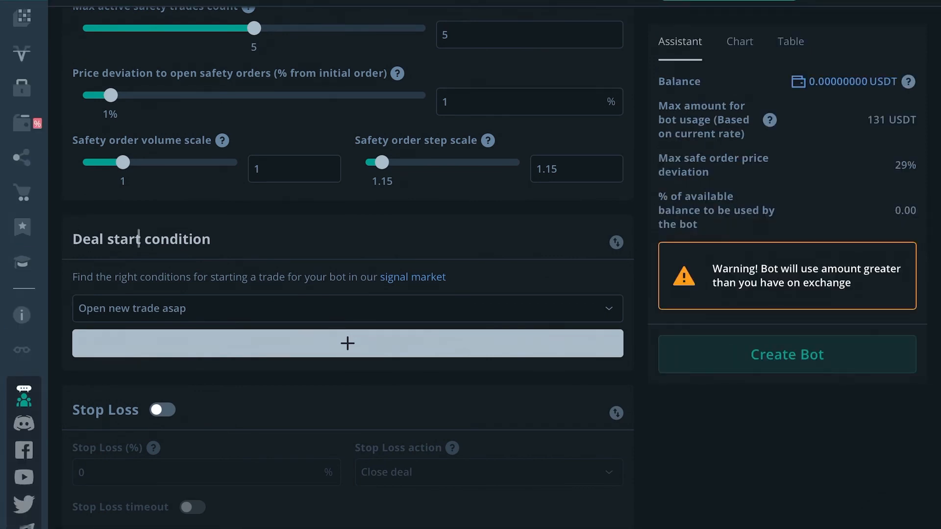
{"action": "scroll", "coordinate": [206, 237], "scroll_direction": "down", "scroll_amount": 1}
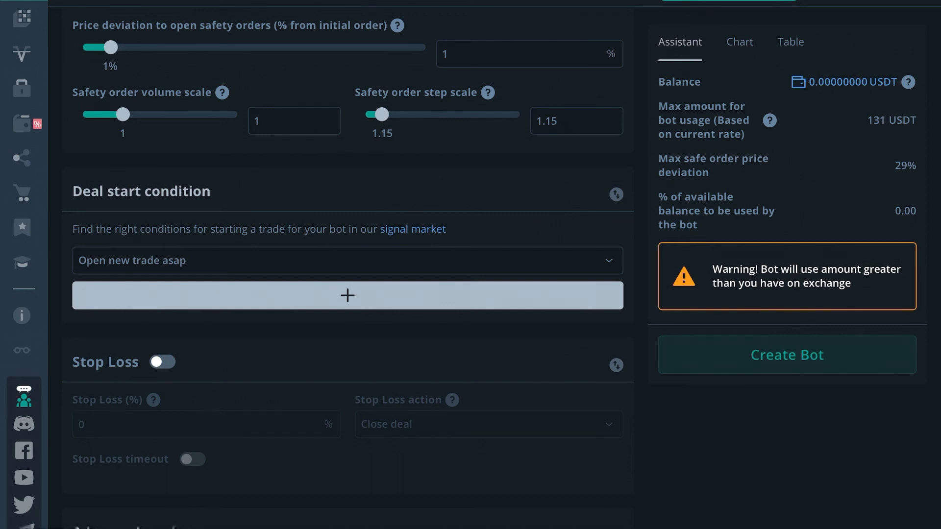
{"action": "scroll", "coordinate": [163, 89], "scroll_direction": "down", "scroll_amount": 3}
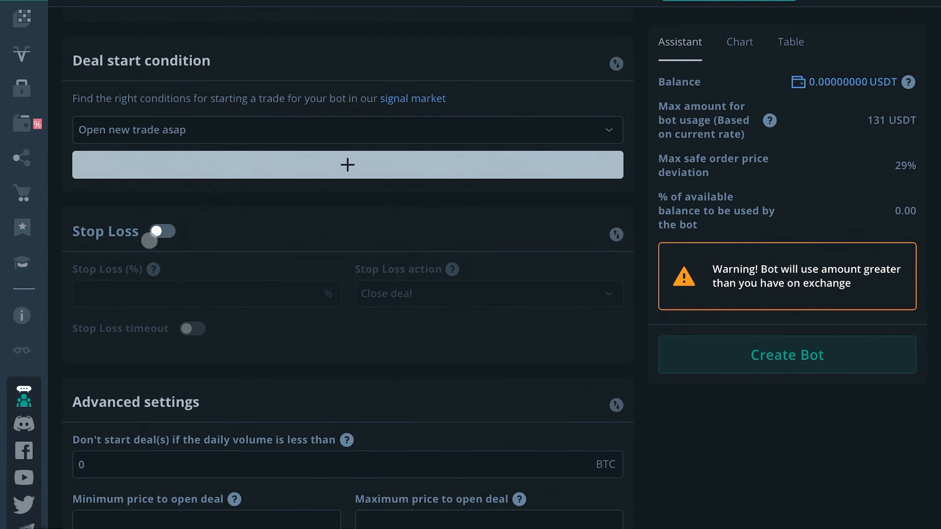
{"action": "left_click", "coordinate": [158, 231]}
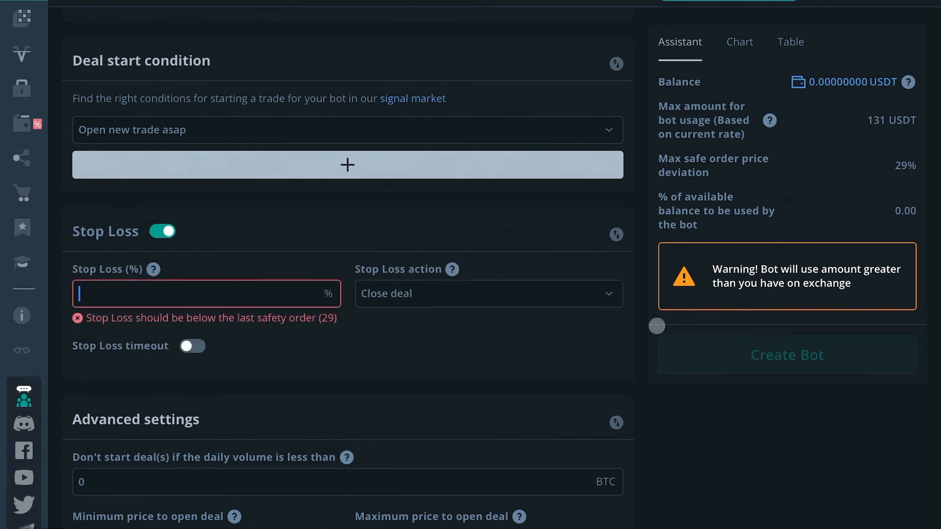
{"action": "left_click", "coordinate": [605, 295]}
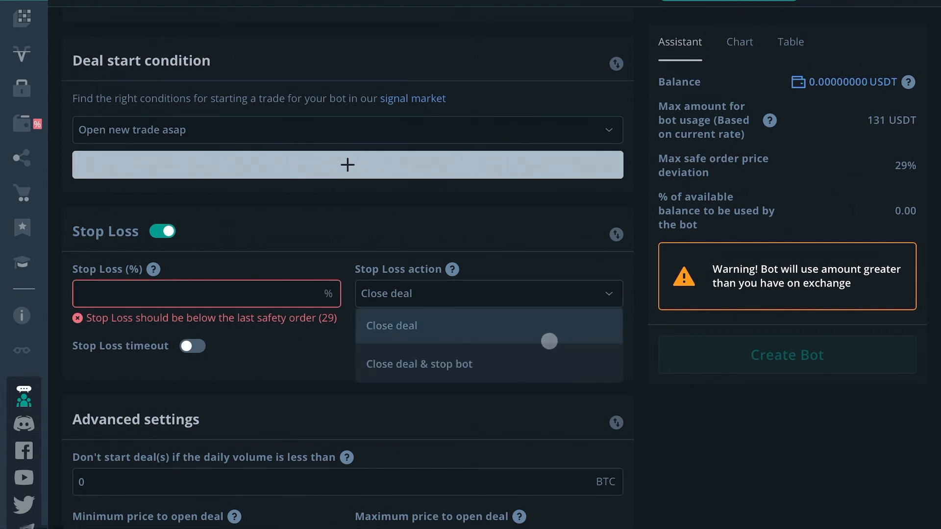
{"action": "left_click", "coordinate": [536, 371]}
{"action": "left_click", "coordinate": [536, 303]}
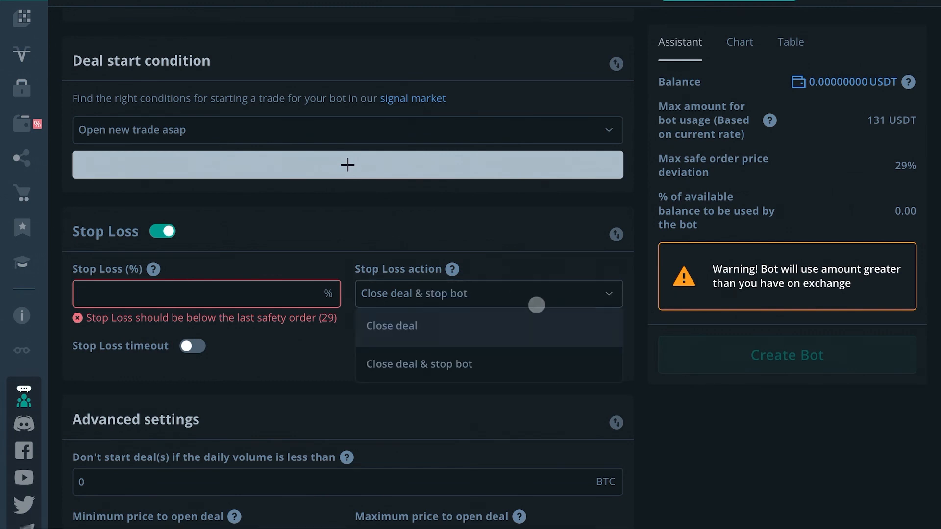
{"action": "left_click", "coordinate": [514, 324]}
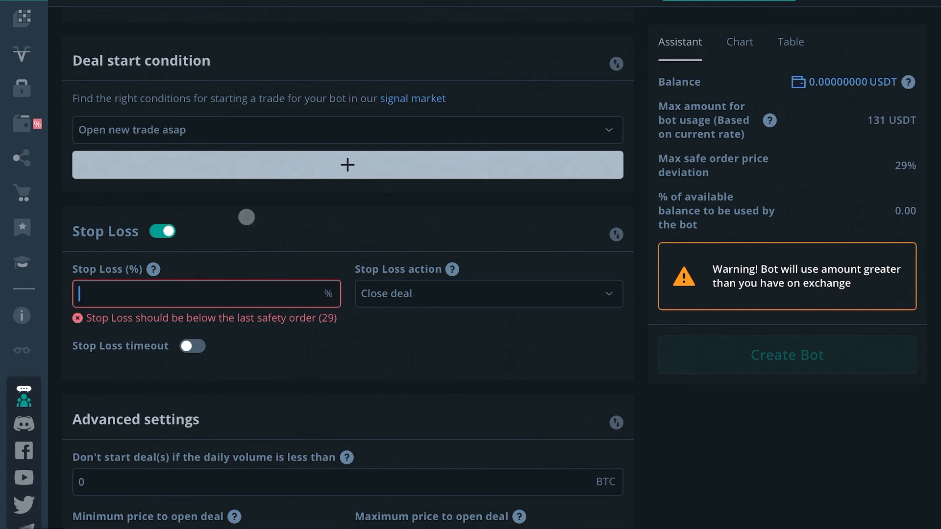
Turn Stop Loss back off.
{"action": "scroll", "coordinate": [382, 318], "scroll_direction": "down", "scroll_amount": 1}
{"action": "mouse_move", "coordinate": [404, 257]}
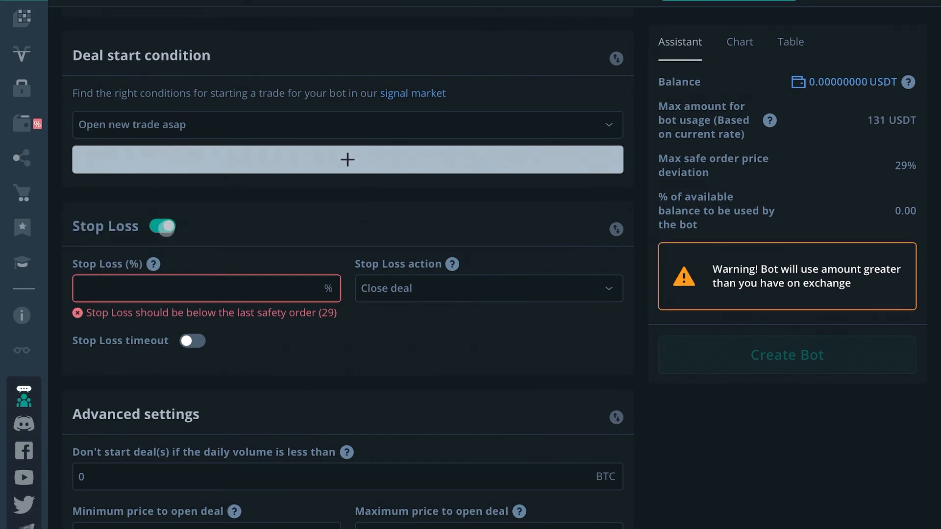
{"action": "left_click", "coordinate": [166, 227]}
Read the explanation of the daily volume limit in the advanced settings and return to the Safety orders section.
{"action": "scroll", "coordinate": [238, 250], "scroll_direction": "down", "scroll_amount": 3}
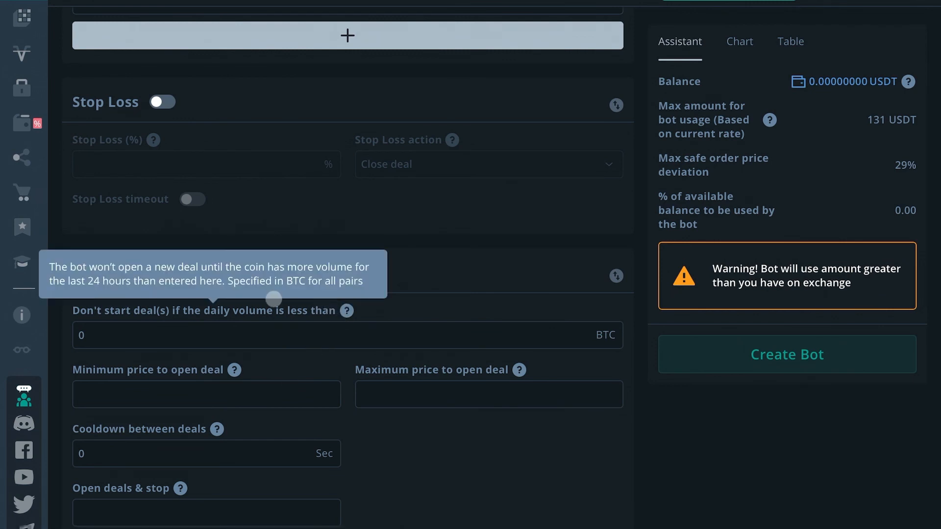
{"action": "mouse_move", "coordinate": [219, 291]}
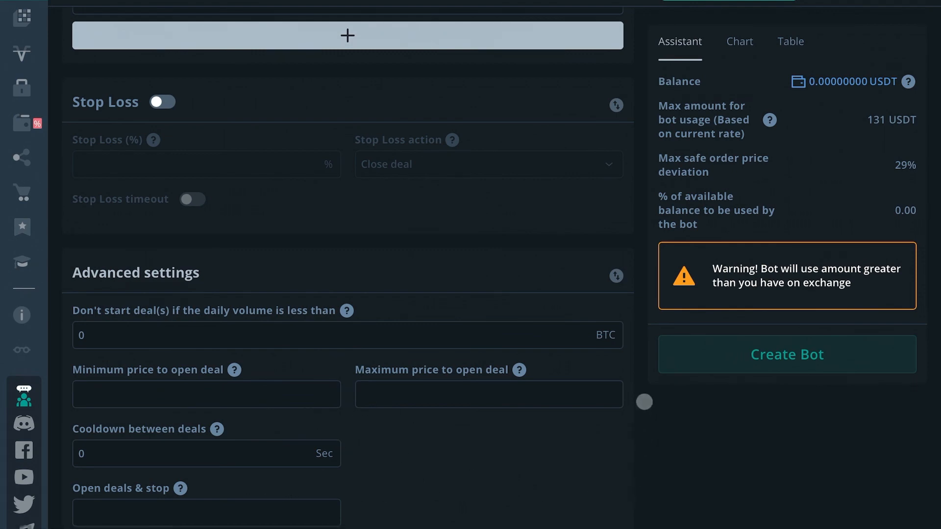
{"action": "scroll", "coordinate": [644, 348], "scroll_direction": "up", "scroll_amount": 12}
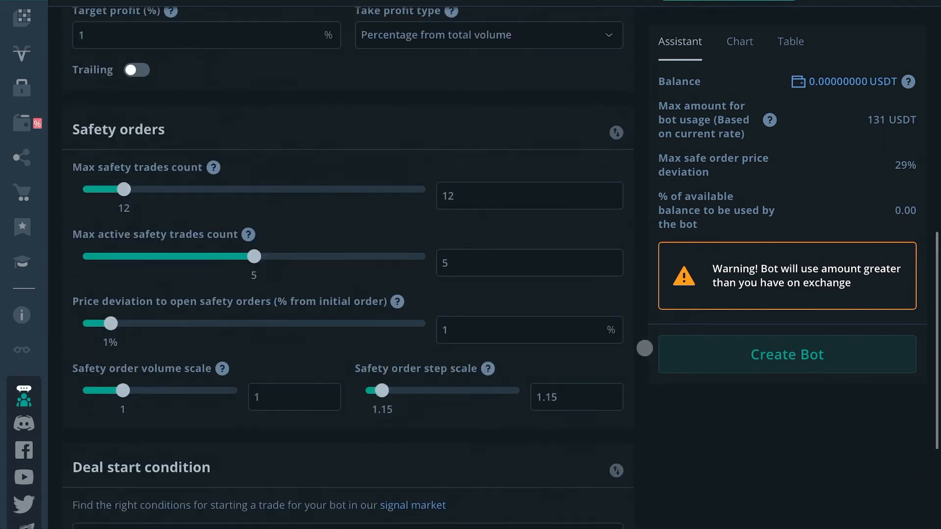
Move the Pairs section down below Main settings and return it to the start of the form.
{"action": "scroll", "coordinate": [652, 351], "scroll_direction": "down", "scroll_amount": 7}
{"action": "scroll", "coordinate": [643, 374], "scroll_direction": "up", "scroll_amount": 20}
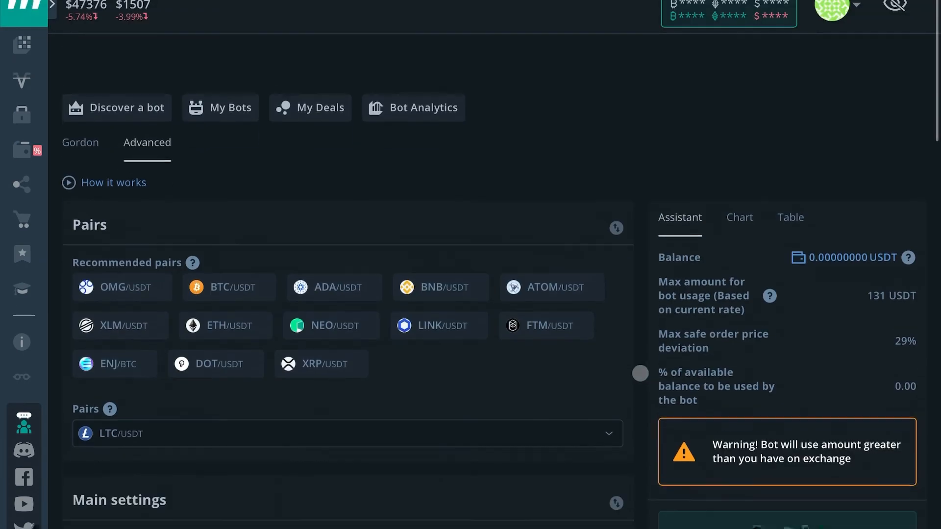
{"action": "scroll", "coordinate": [639, 373], "scroll_direction": "down", "scroll_amount": 1}
{"action": "scroll", "coordinate": [540, 235], "scroll_direction": "down", "scroll_amount": 3}
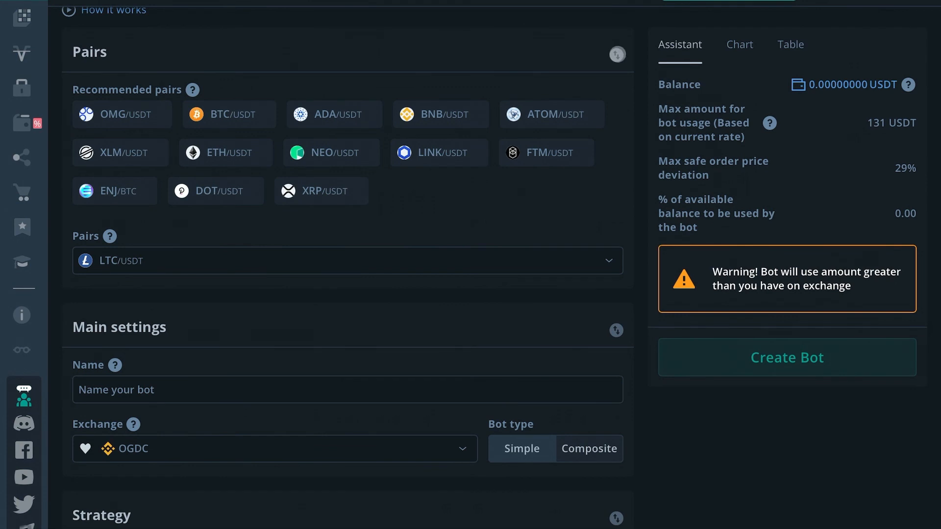
{"action": "left_click", "coordinate": [617, 54]}
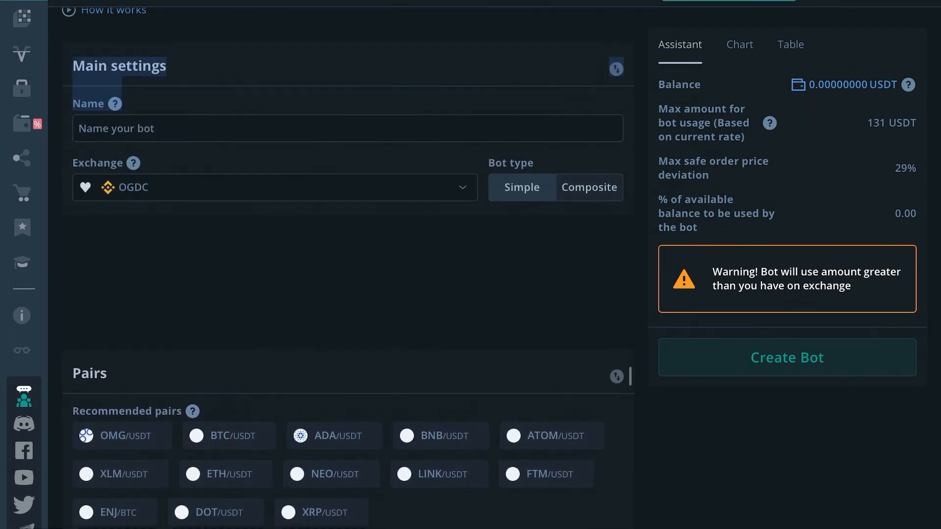
{"action": "left_click_drag", "start_coordinate": [630, 376], "coordinate": [603, 58]}
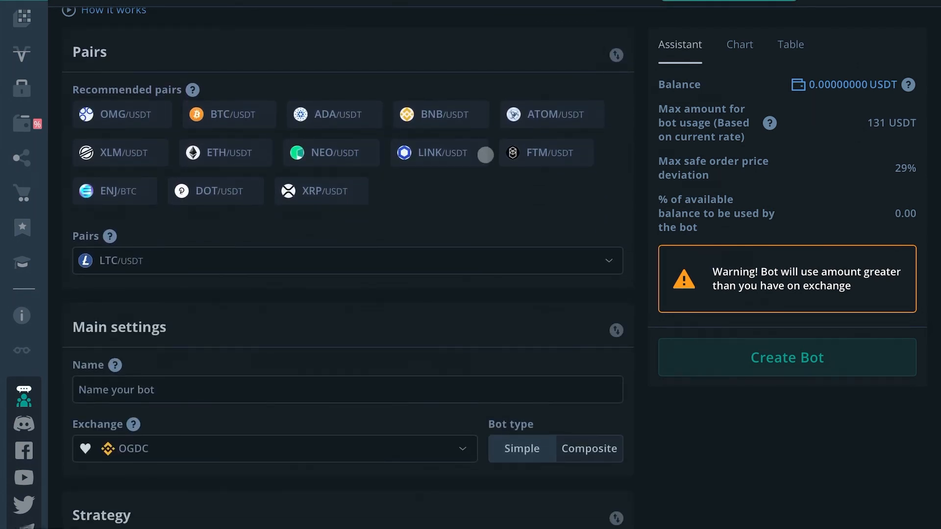
Review the whole bot form, from Pairs, Main settings and Strategy through Take profit, Safety orders, Deal start condition, Stop Loss and Advanced settings.
{"action": "scroll", "coordinate": [350, 377], "scroll_direction": "down", "scroll_amount": 4}
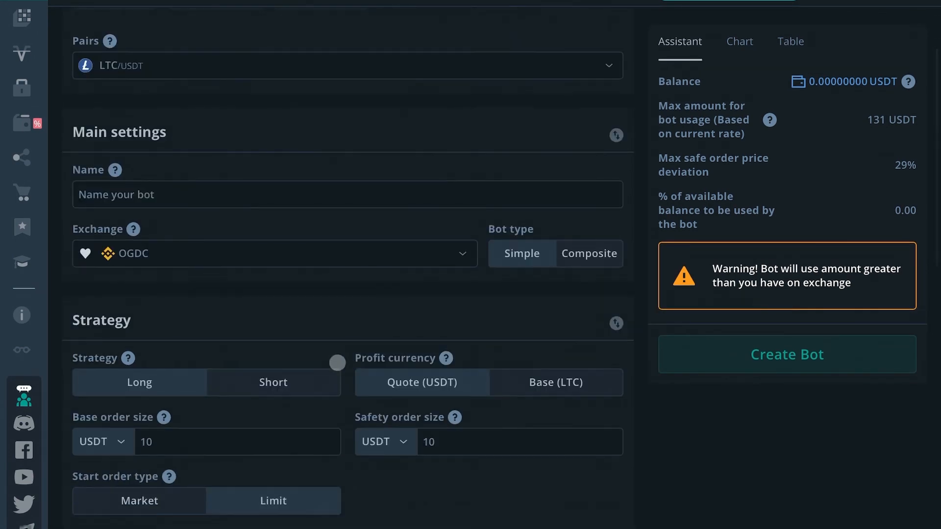
{"action": "scroll", "coordinate": [337, 363], "scroll_direction": "down", "scroll_amount": 10}
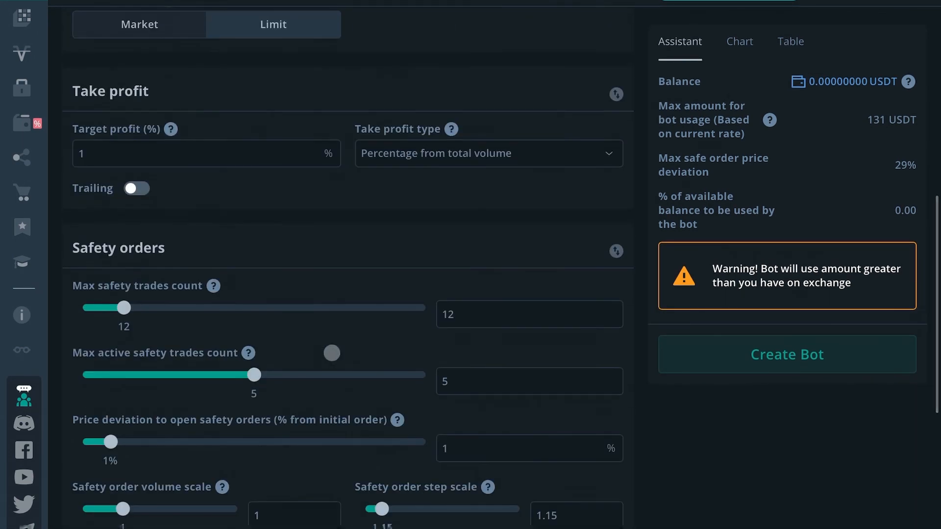
{"action": "scroll", "coordinate": [332, 352], "scroll_direction": "down", "scroll_amount": 14}
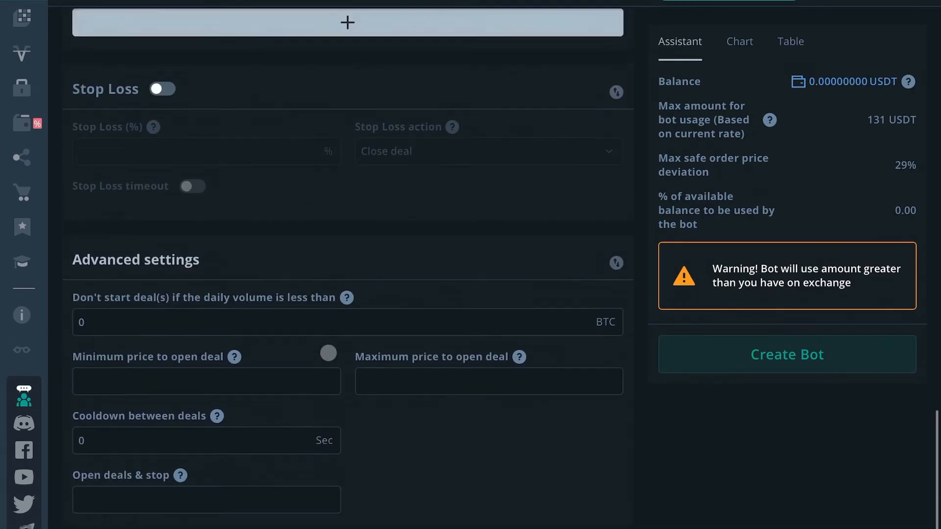
{"action": "scroll", "coordinate": [329, 353], "scroll_direction": "up", "scroll_amount": 1}
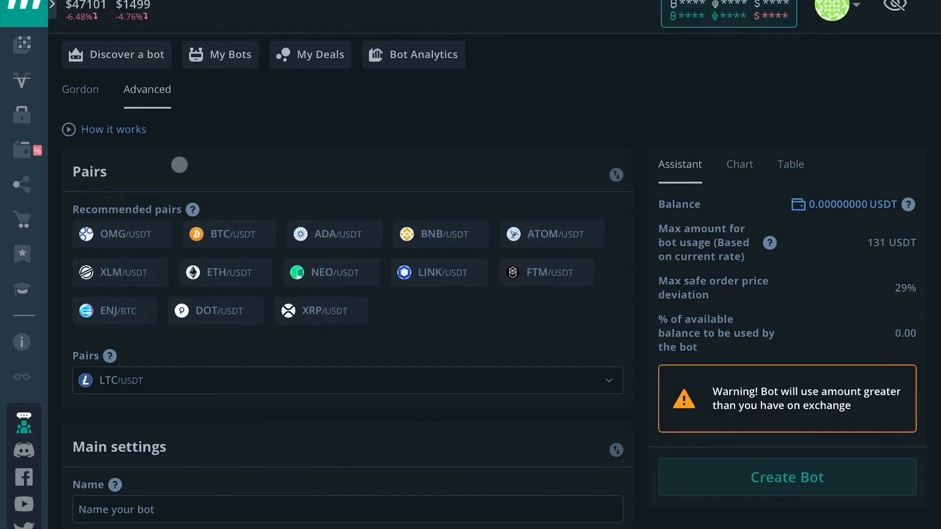
{"action": "scroll", "coordinate": [193, 196], "scroll_direction": "down", "scroll_amount": 4}
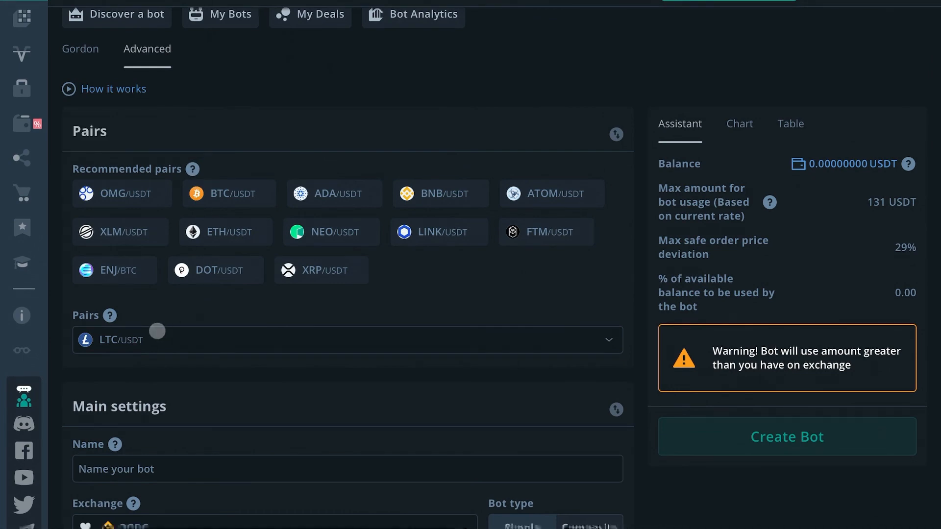
{"action": "scroll", "coordinate": [162, 368], "scroll_direction": "down", "scroll_amount": 4}
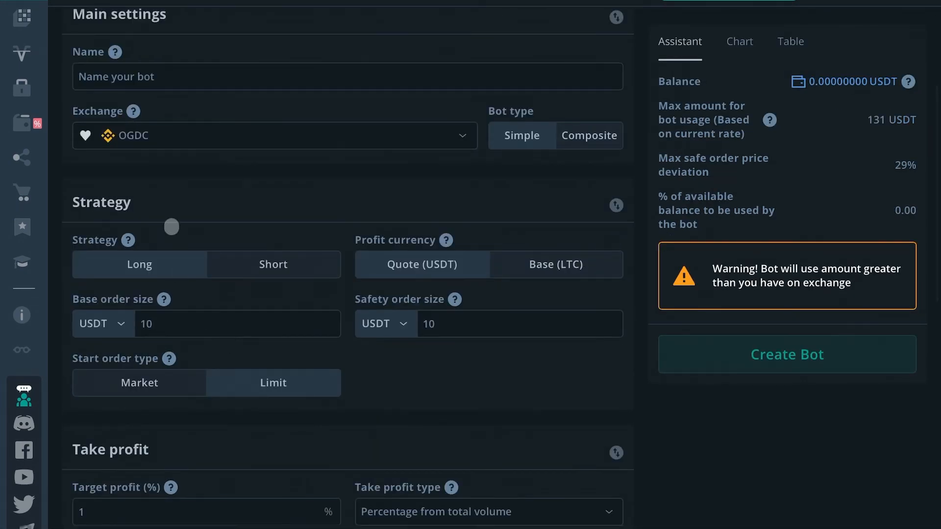
{"action": "scroll", "coordinate": [221, 282], "scroll_direction": "down", "scroll_amount": 4}
{"action": "scroll", "coordinate": [220, 280], "scroll_direction": "down", "scroll_amount": 4}
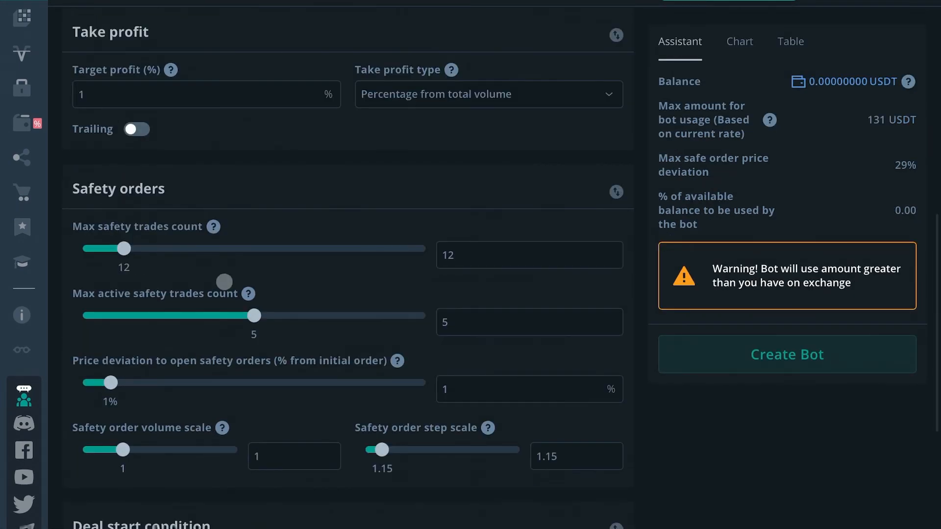
{"action": "scroll", "coordinate": [221, 276], "scroll_direction": "down", "scroll_amount": 1}
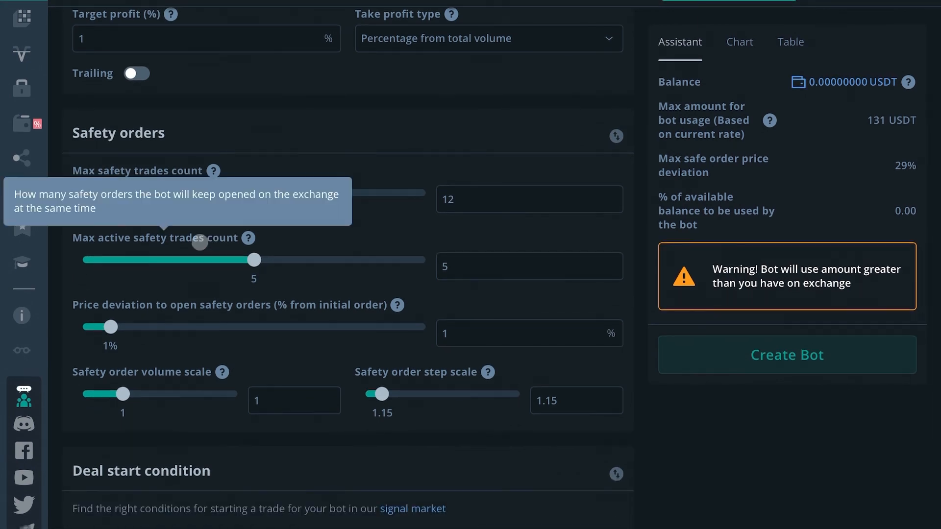
{"action": "scroll", "coordinate": [161, 265], "scroll_direction": "down", "scroll_amount": 7}
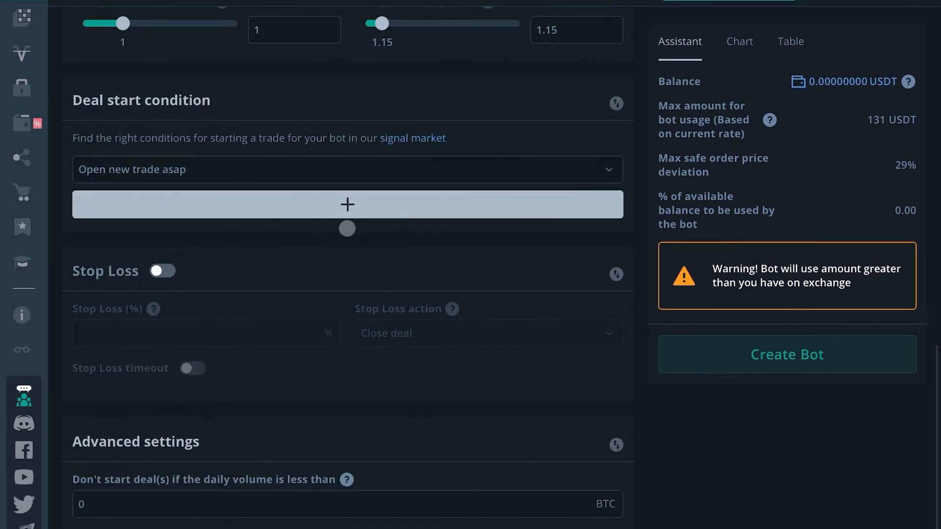
{"action": "scroll", "coordinate": [347, 229], "scroll_direction": "down", "scroll_amount": 1}
{"action": "scroll", "coordinate": [346, 227], "scroll_direction": "down", "scroll_amount": 1}
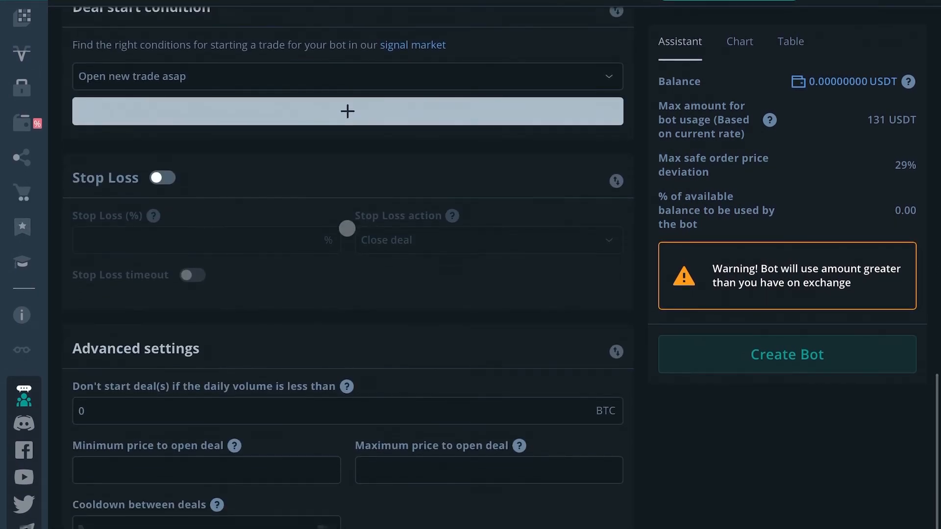
{"action": "scroll", "coordinate": [215, 396], "scroll_direction": "down", "scroll_amount": 2}
{"action": "scroll", "coordinate": [211, 387], "scroll_direction": "up", "scroll_amount": 15}
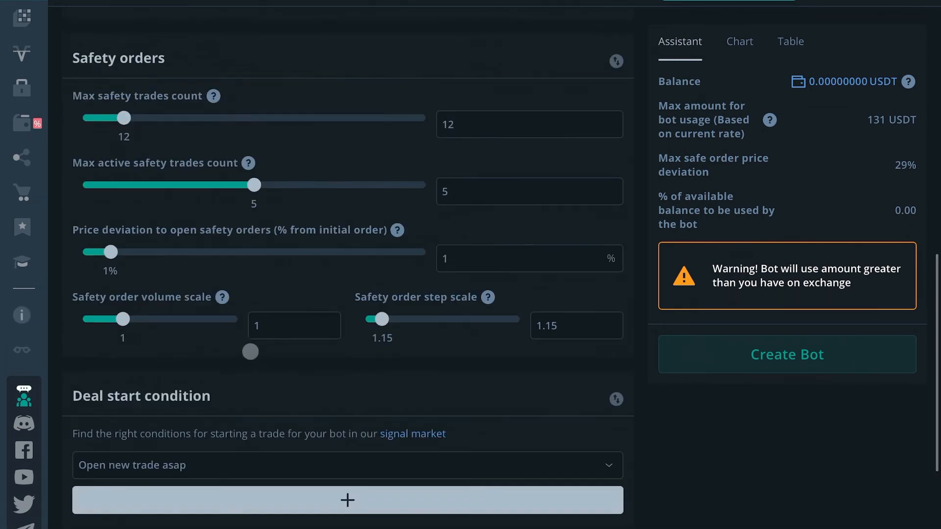
{"action": "scroll", "coordinate": [263, 344], "scroll_direction": "up", "scroll_amount": 13}
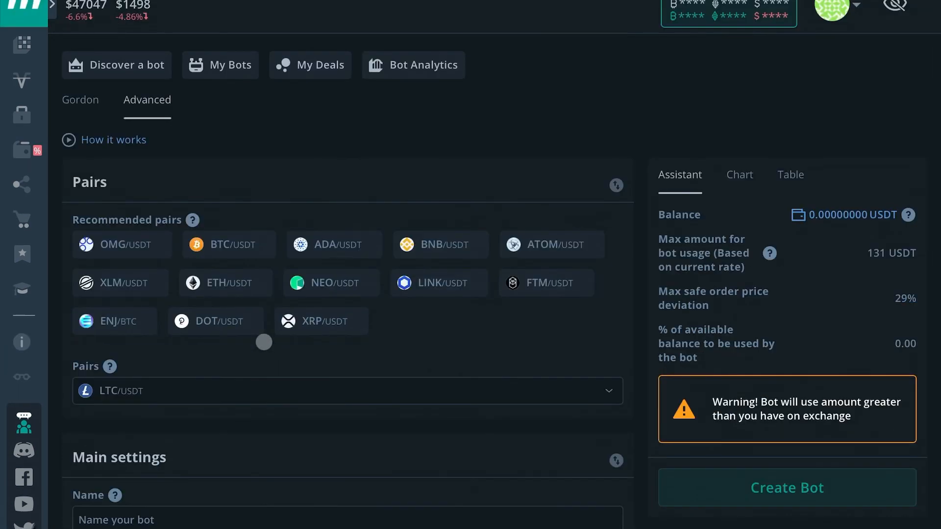